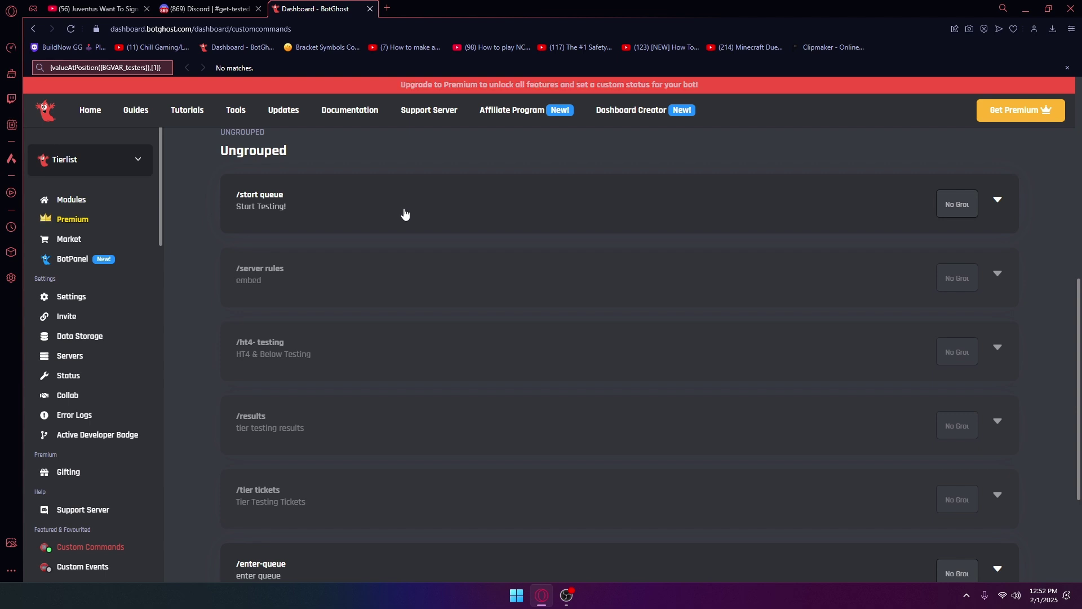
Step: Open the /start queue custom command in the builder and look over its block flow
scroll(440, 360, down, 2)
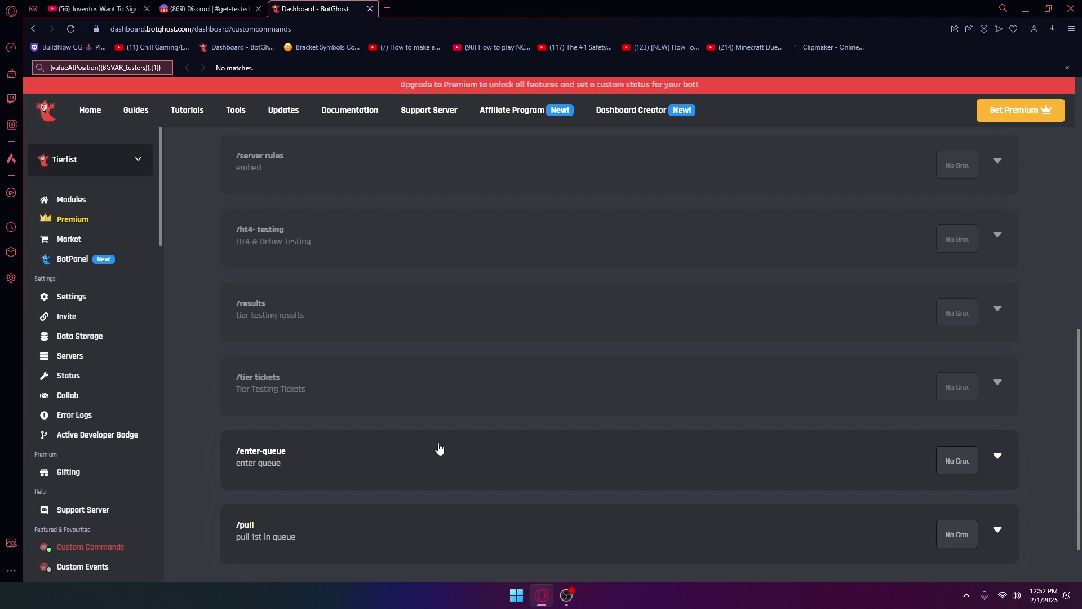
scroll(438, 449, up, 5)
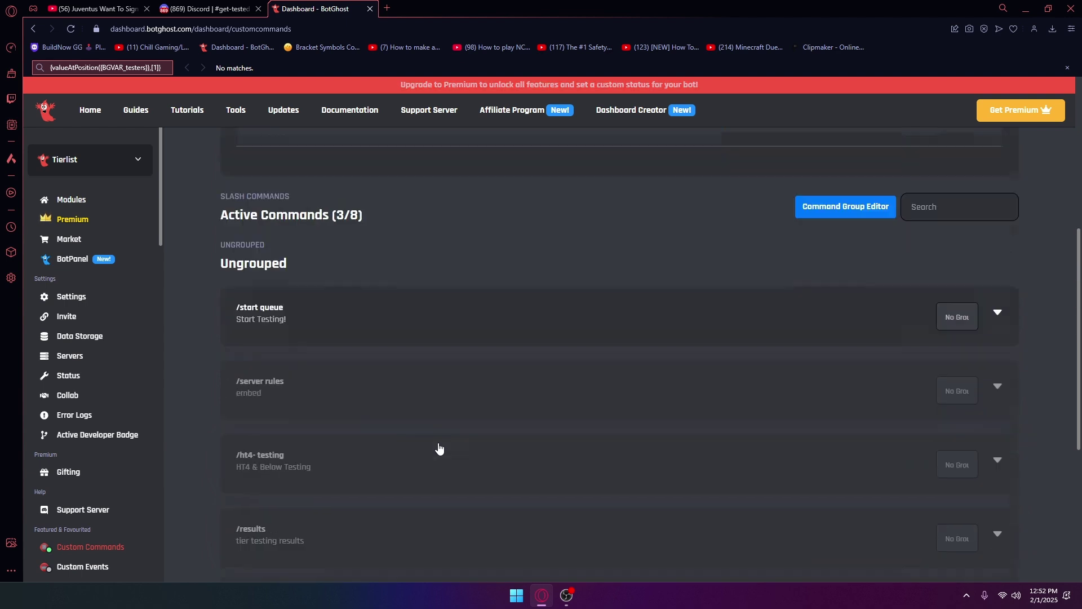
click(401, 384)
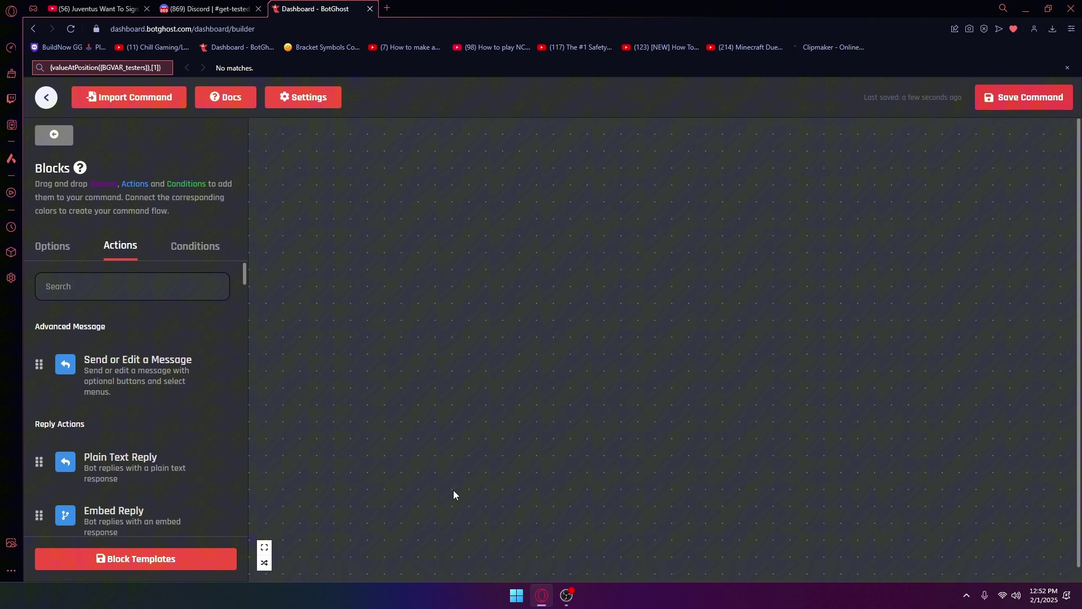
drag(469, 422, 622, 473)
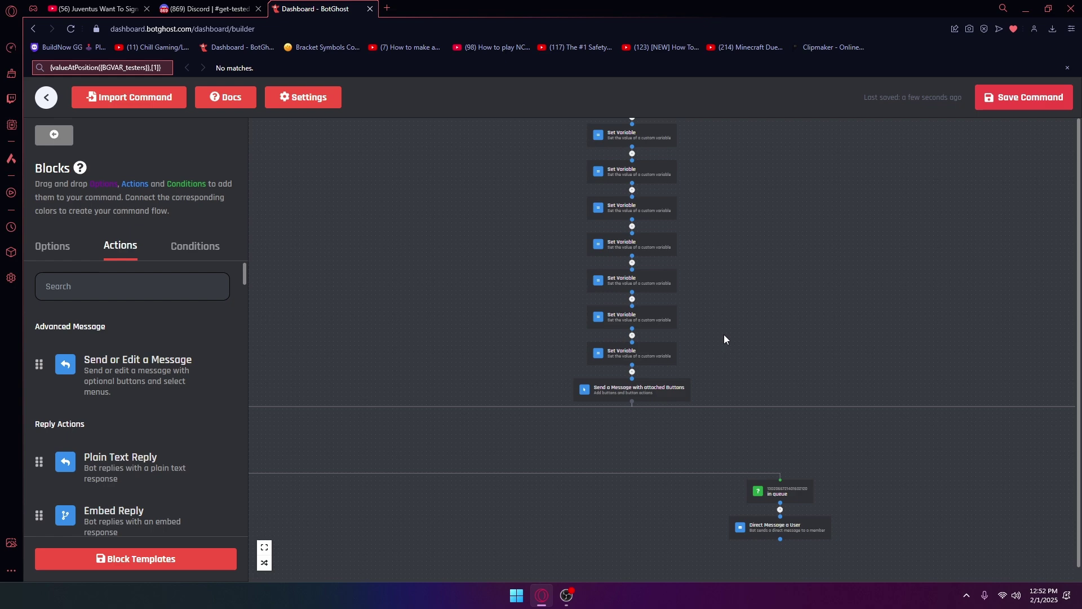
Step: Switch to Discord, run /start queue in the eu-queue channel, and test joining and leaving the queue
click(206, 8)
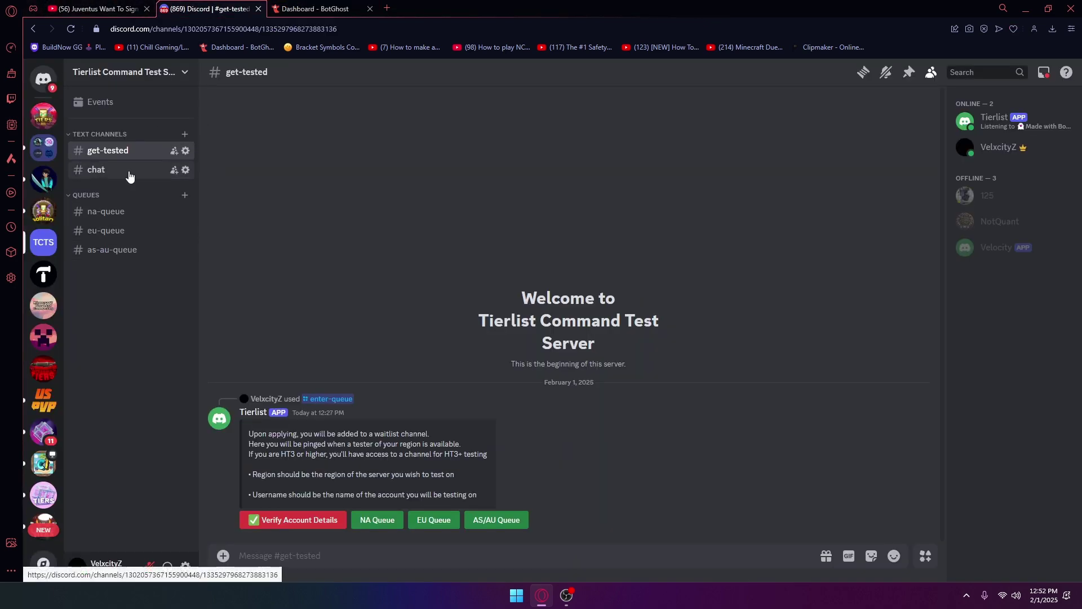
click(129, 172)
click(124, 231)
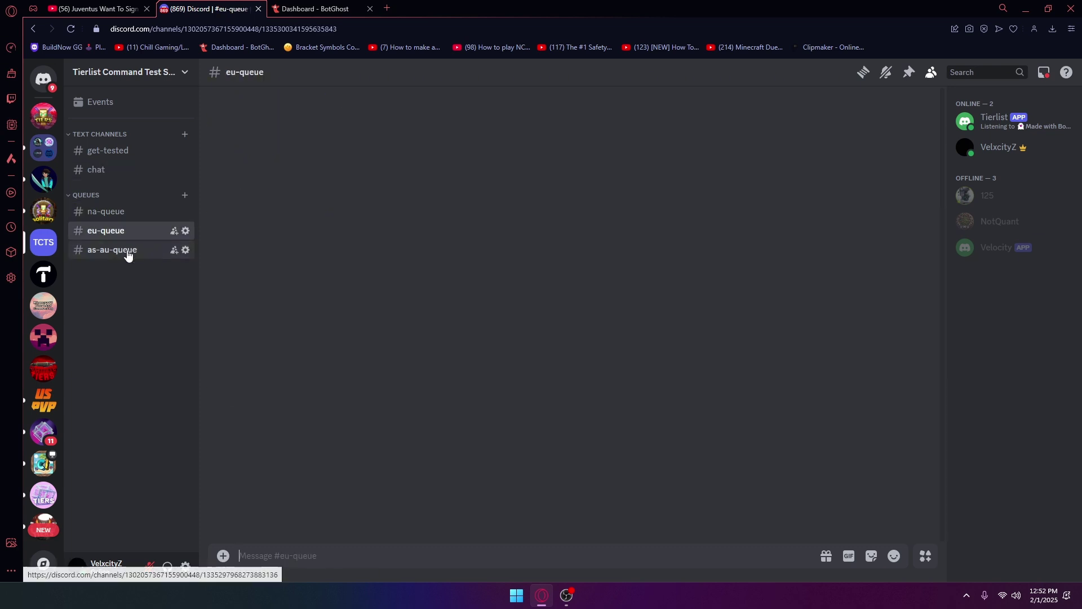
text(/star)
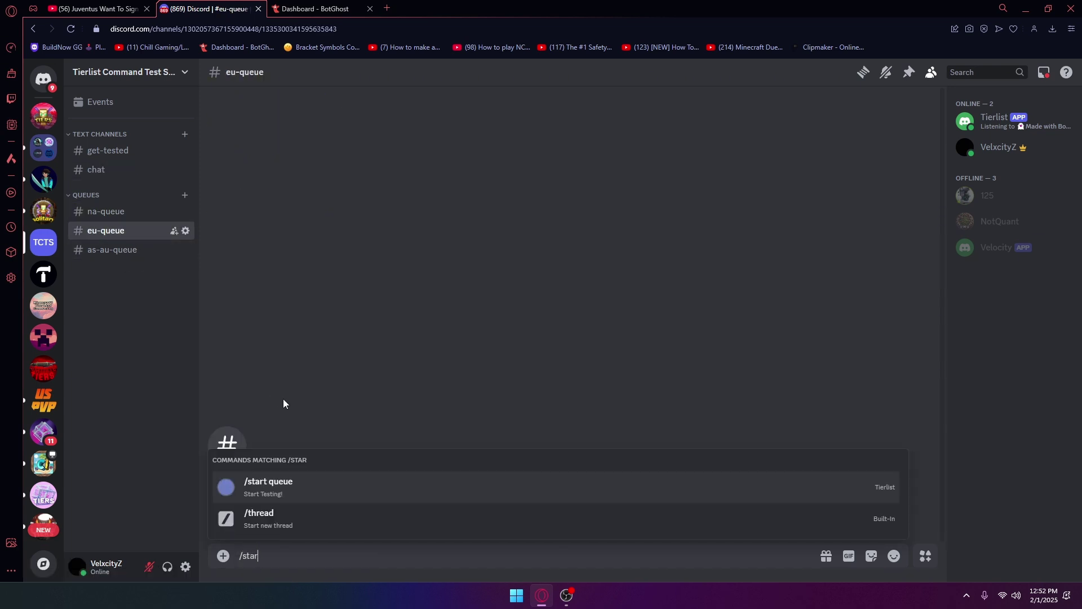
click(319, 483)
key(Return)
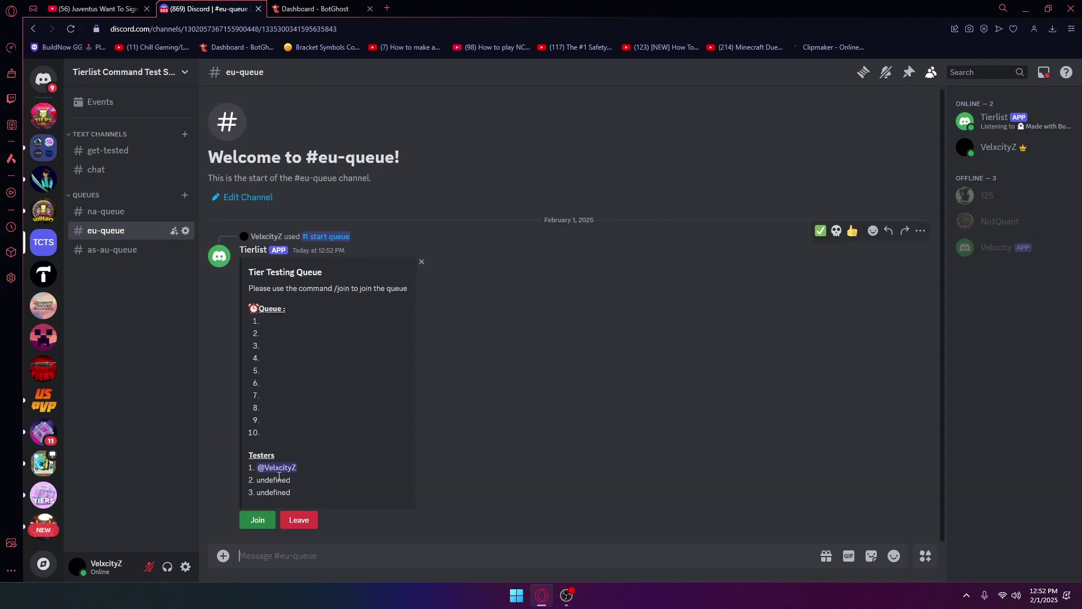
click(259, 520)
click(292, 522)
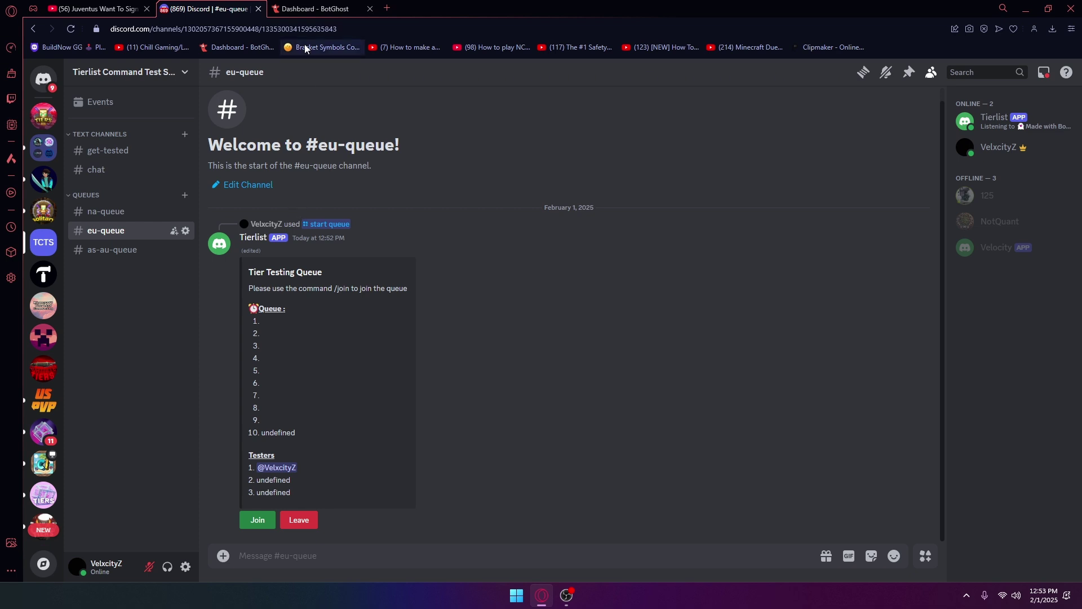
Step: Switch back to BotGhost, leave the /start queue builder, and open the /enter-queue command
click(316, 9)
click(51, 97)
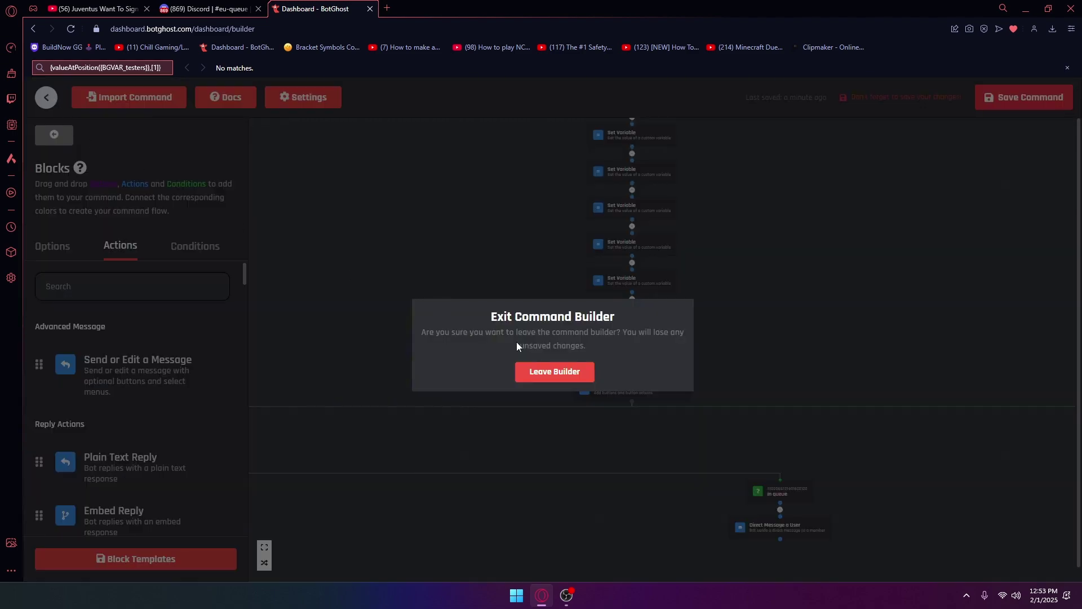
click(556, 371)
scroll(377, 343, down, 4)
scroll(377, 342, down, 2)
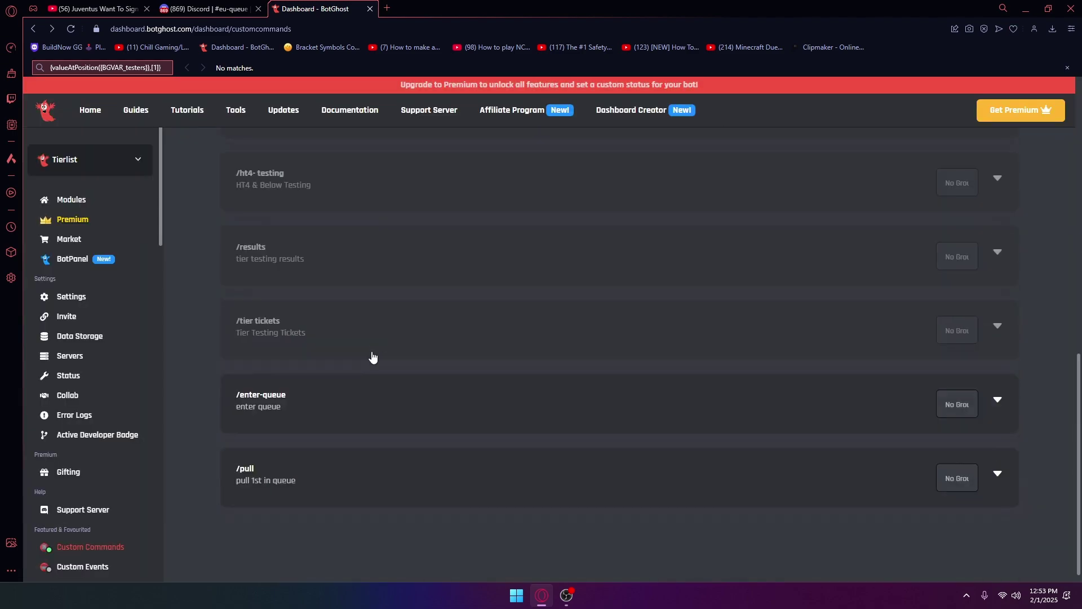
click(359, 420)
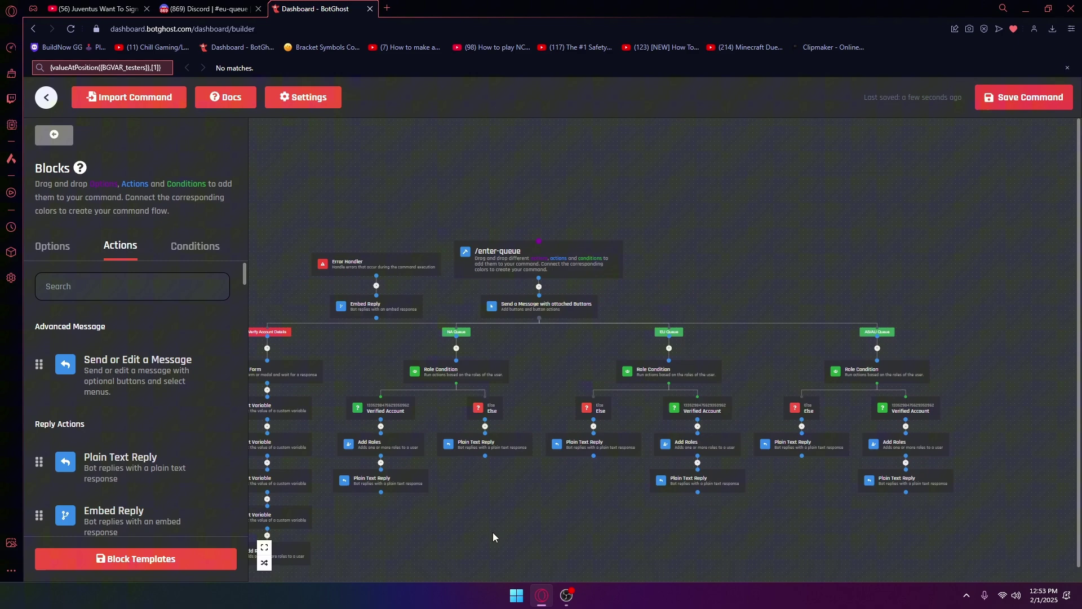
Step: Switch to Discord, open the get-tested channel, and check the server owner's roles on their member profile
click(236, 8)
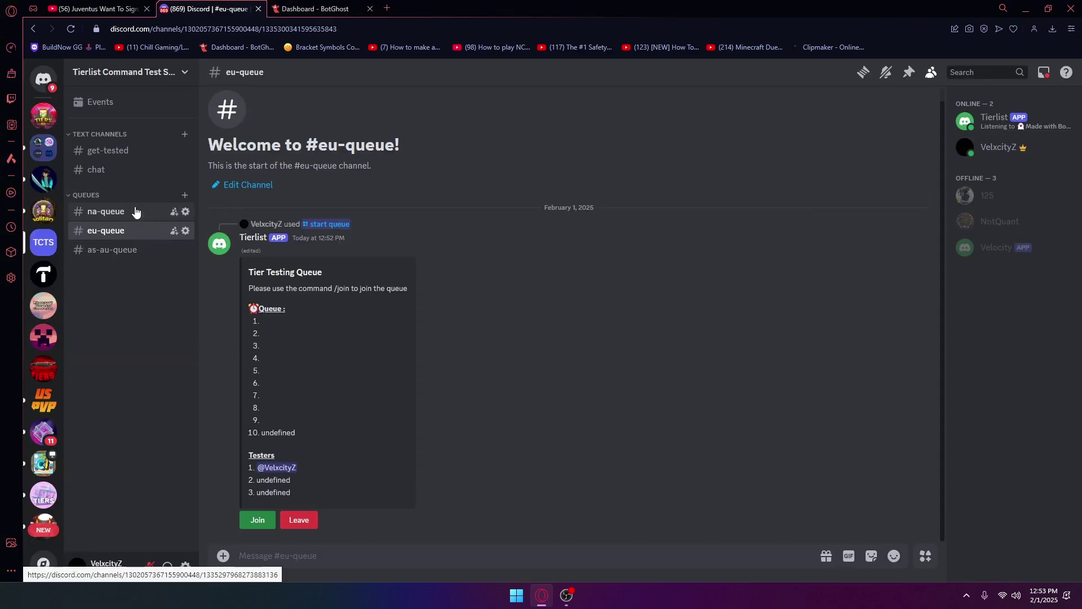
click(136, 150)
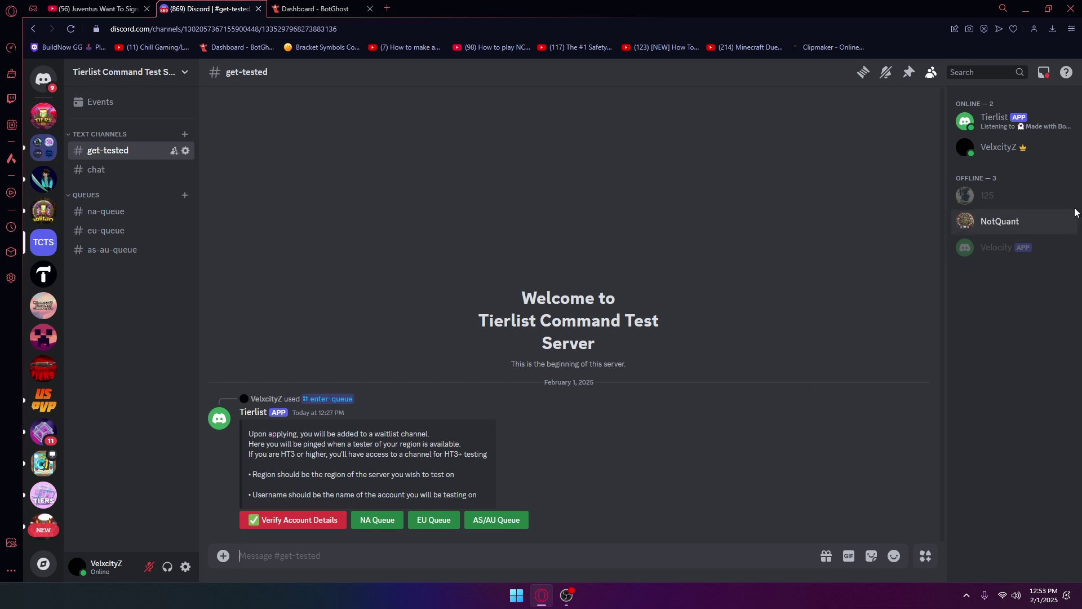
click(985, 159)
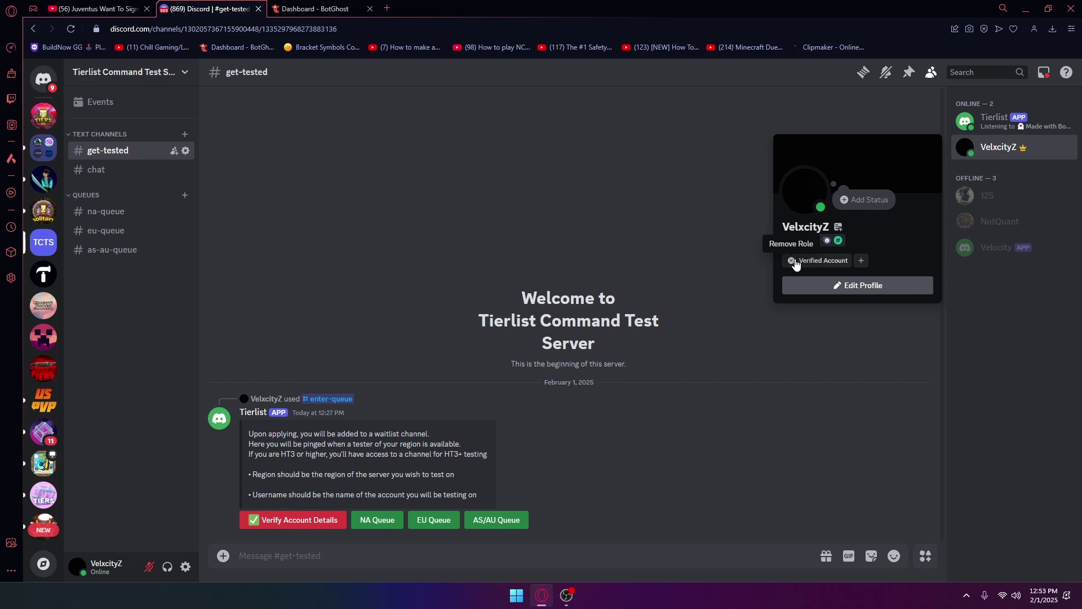
Step: Return to BotGhost and inspect the Add Roles block at the end of the Verify Account Details branch
click(321, 9)
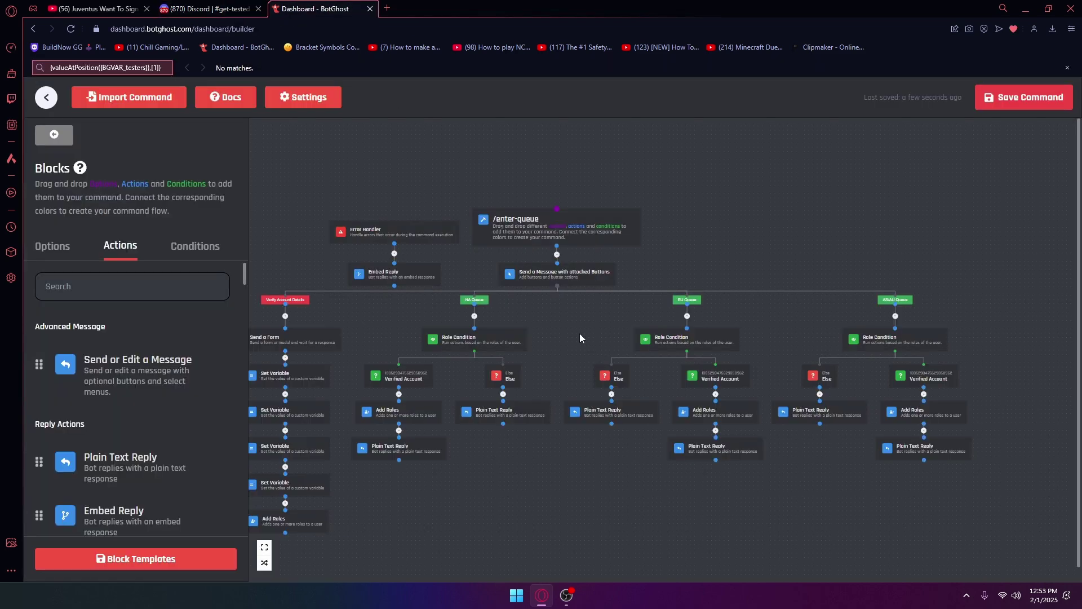
drag(583, 333, 671, 333)
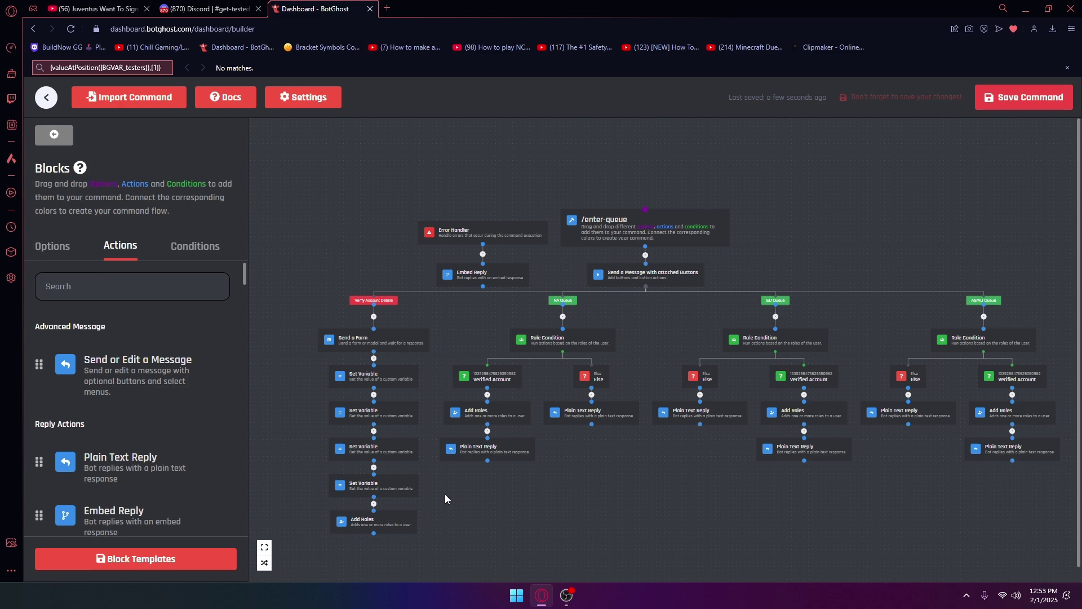
click(398, 525)
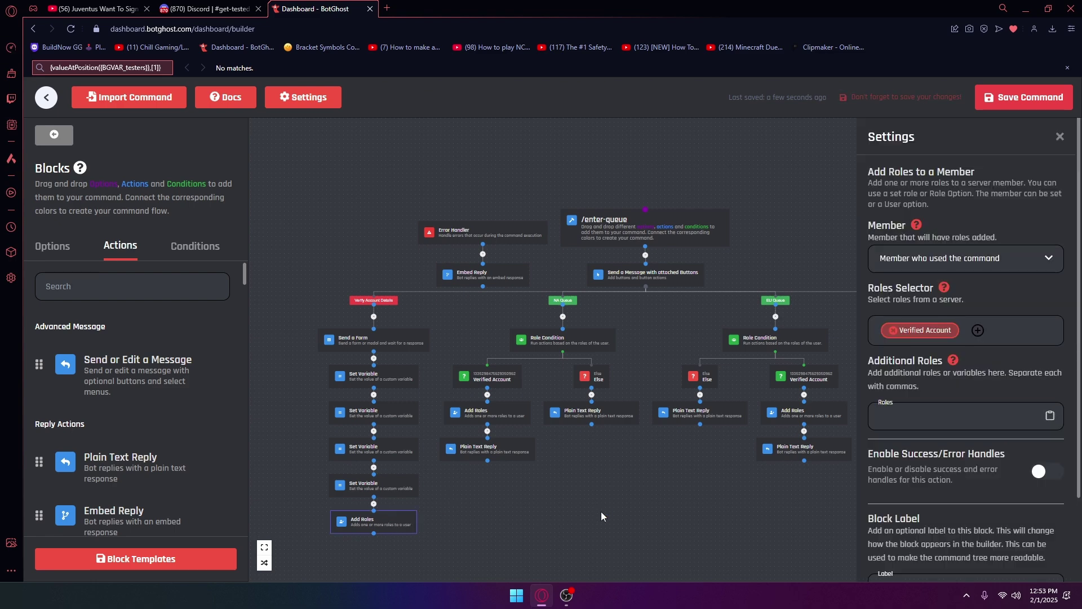
drag(601, 512, 580, 529)
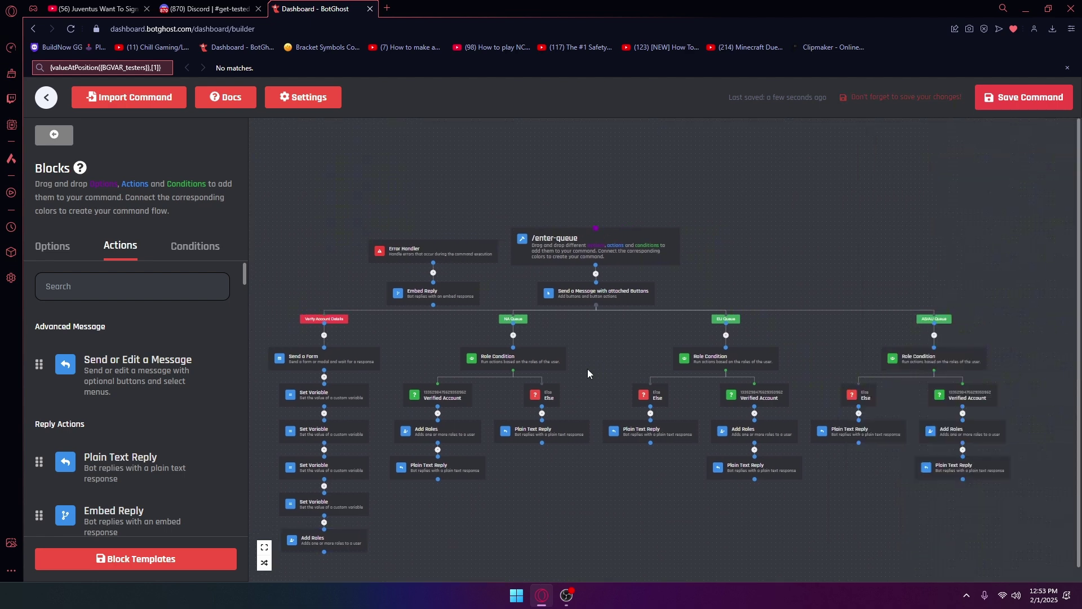
Step: Inspect the Plain Text Reply settings under the EU Queue branch's Else condition
drag(587, 369, 583, 370)
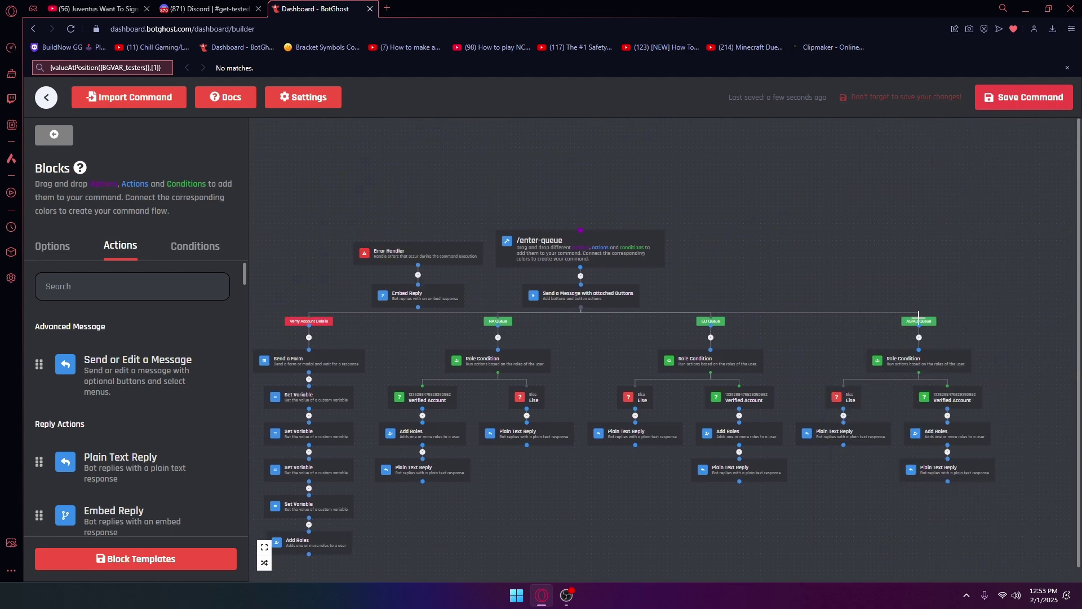
click(649, 431)
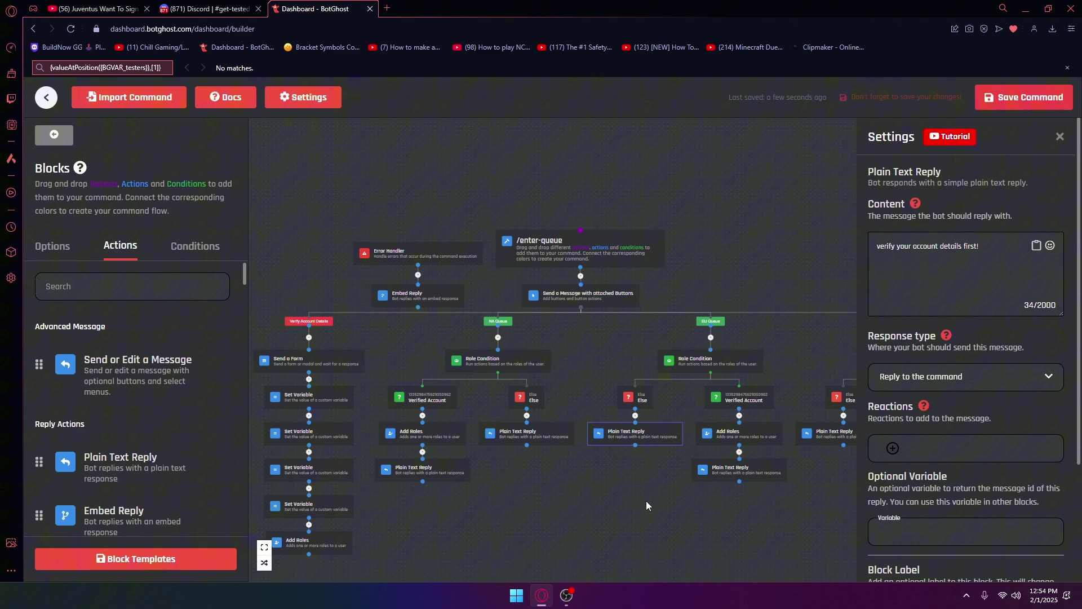
drag(646, 502, 604, 494)
click(604, 495)
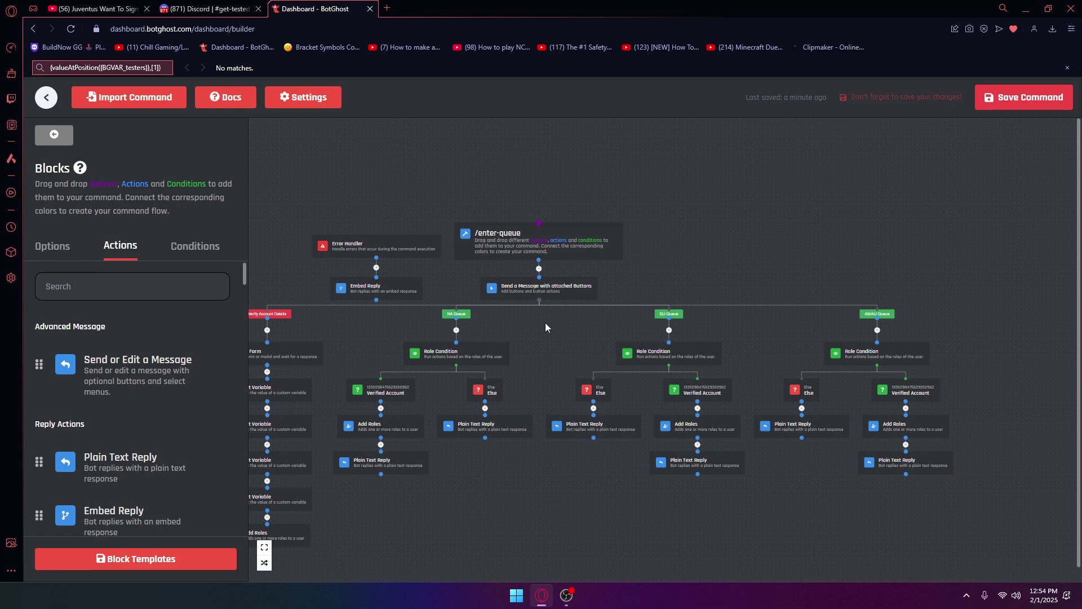
Step: Inspect the Add Roles and Plain Text Reply blocks under the NA Queue branch's Verified Account condition
click(410, 429)
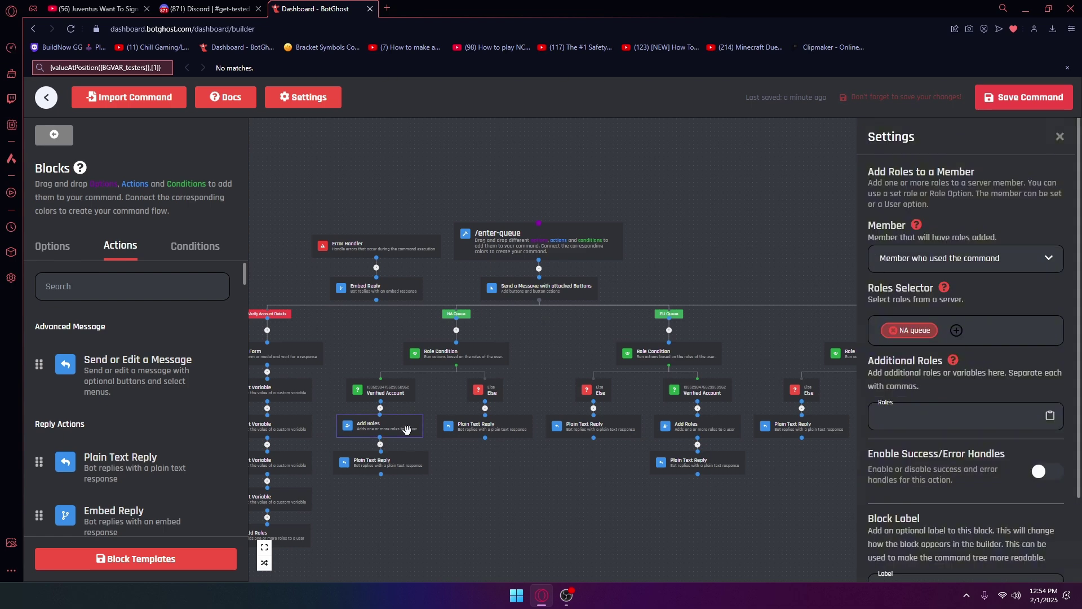
click(399, 472)
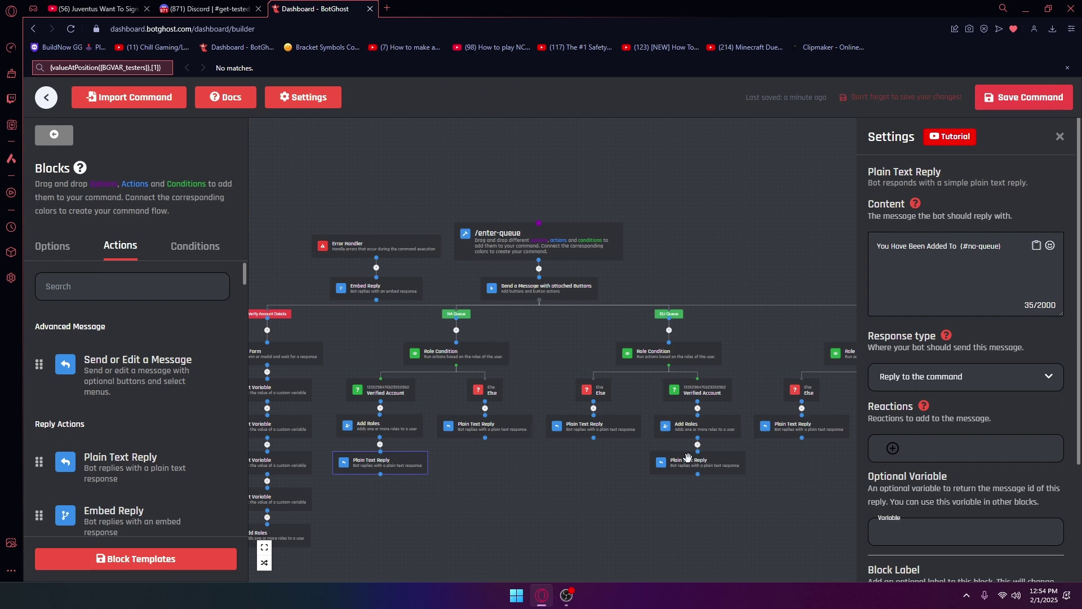
mouse_move(742, 503)
mouse_down()
mouse_move(727, 511)
mouse_move(738, 492)
mouse_up()
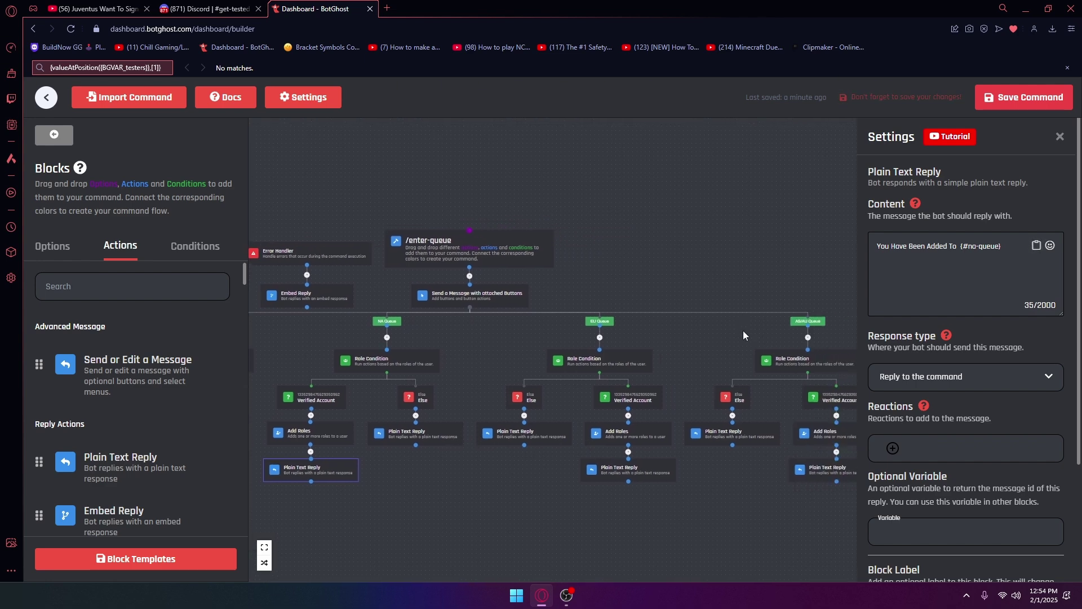
Step: Switch to Discord and test the NA Queue option on the bot's message in the get-tested channel
click(233, 7)
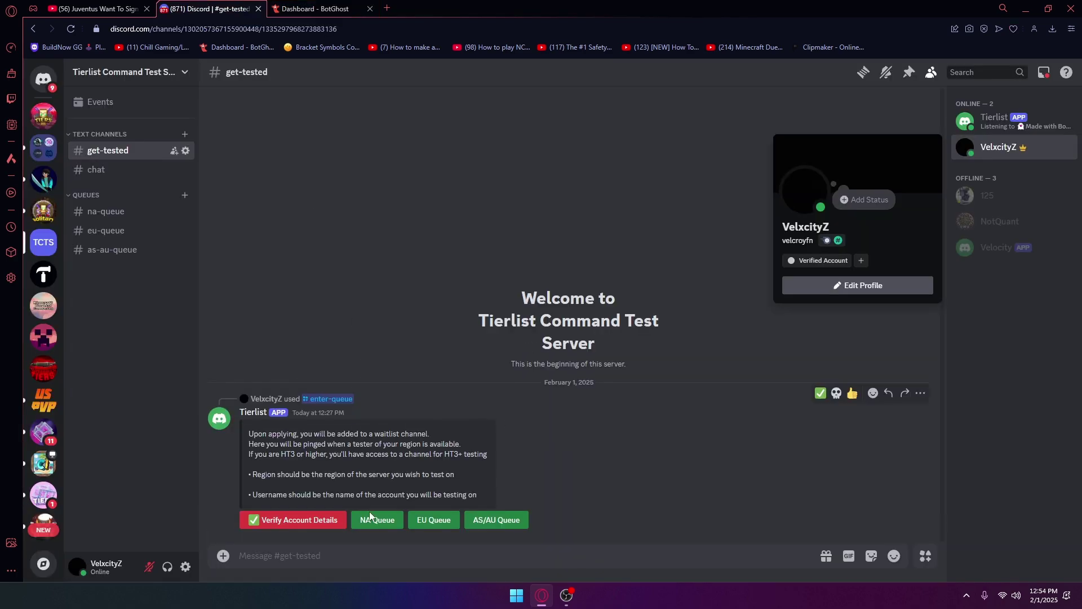
click(428, 521)
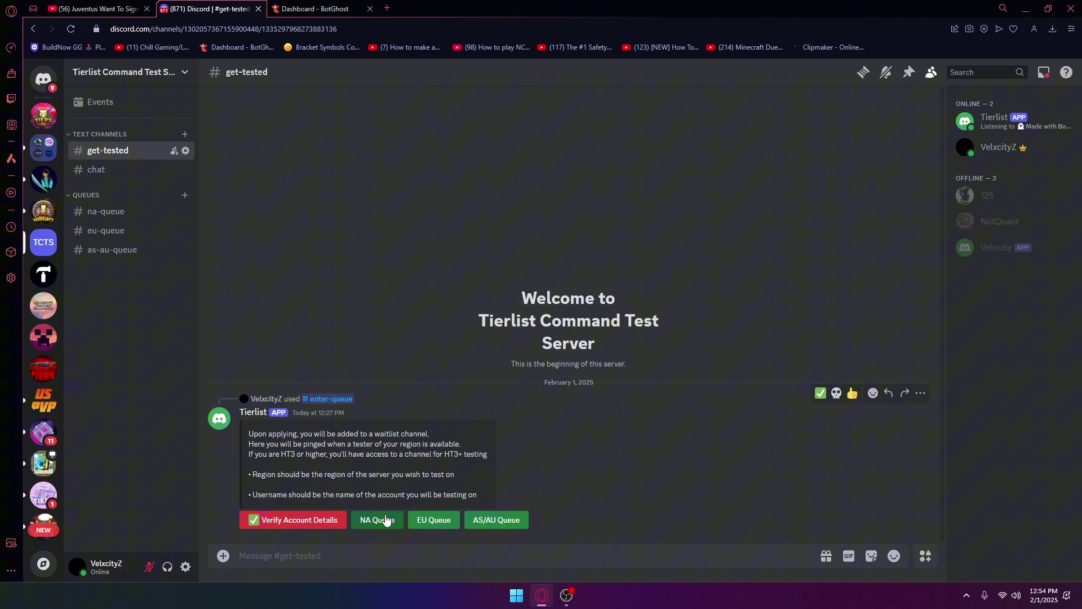
click(386, 520)
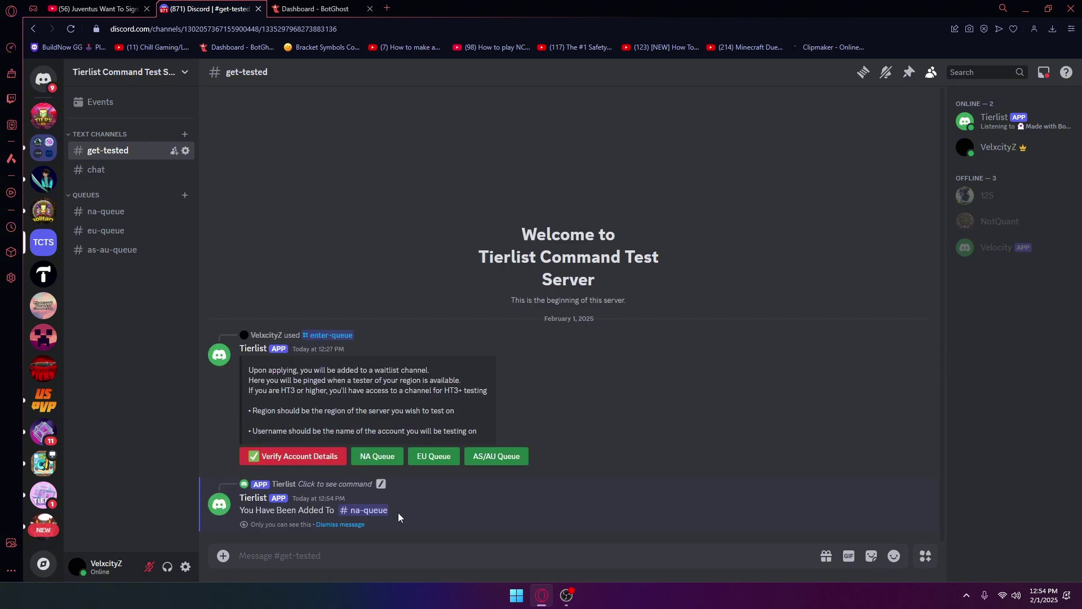
Step: Return to BotGhost and examine the EU Queue branch's Else reply, role condition, and Verified Account condition
click(316, 8)
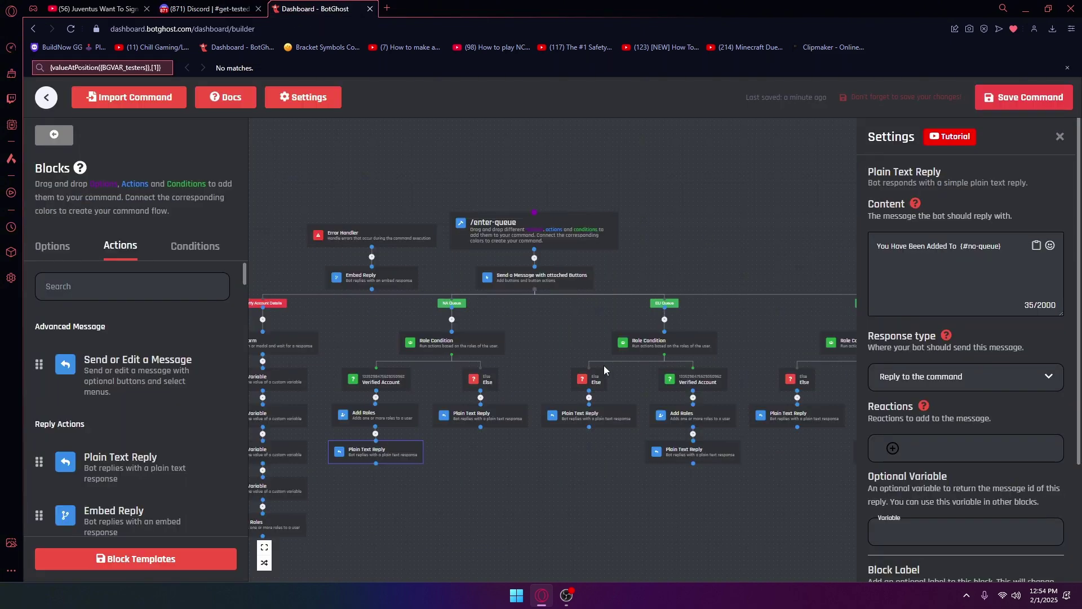
drag(571, 463, 520, 464)
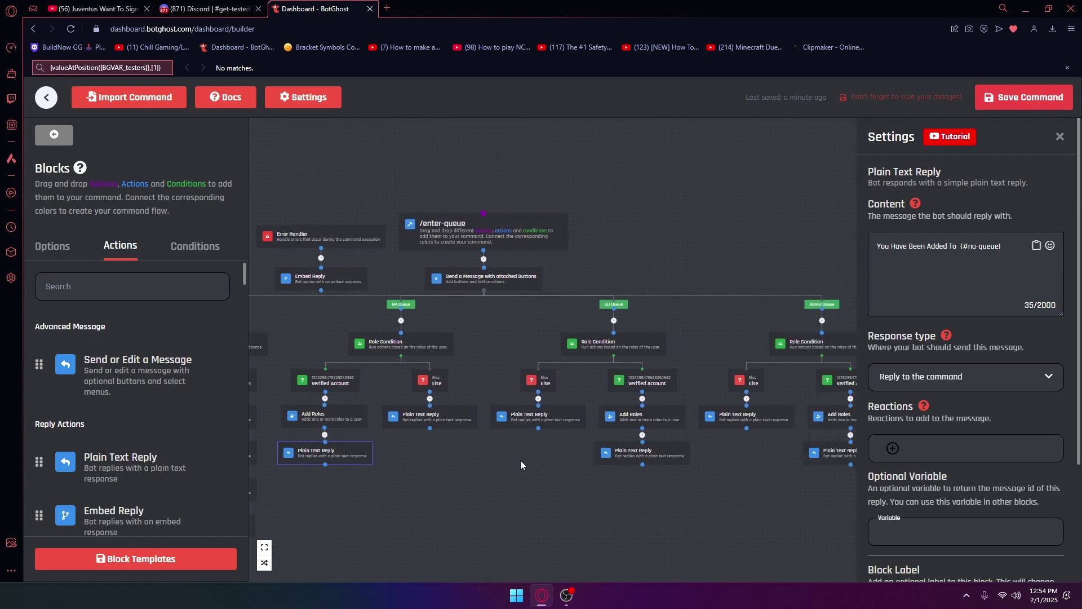
click(549, 415)
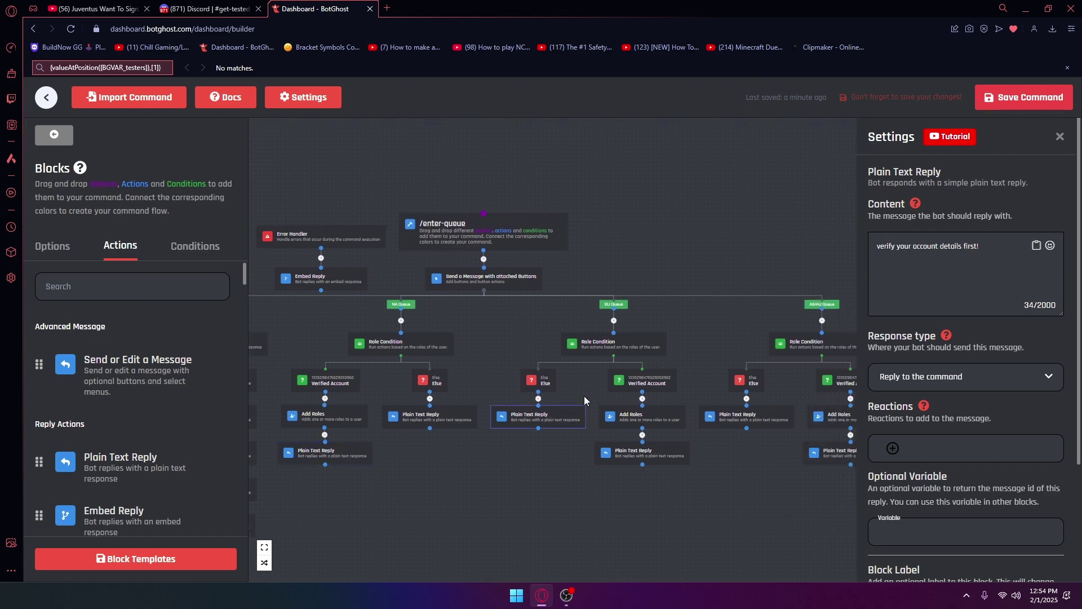
drag(584, 400, 565, 402)
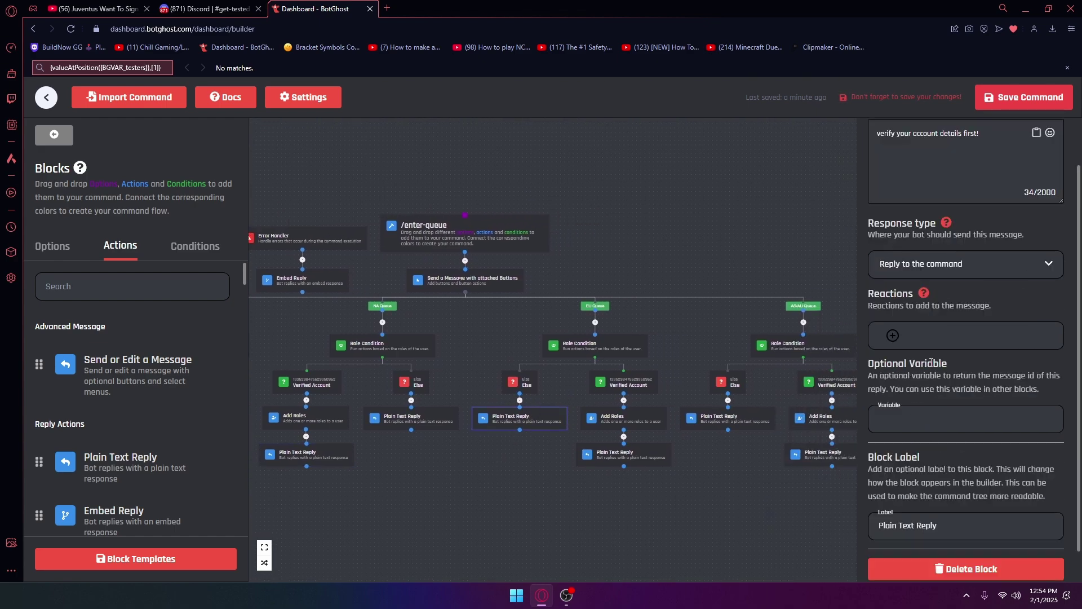
click(579, 351)
click(512, 384)
click(609, 378)
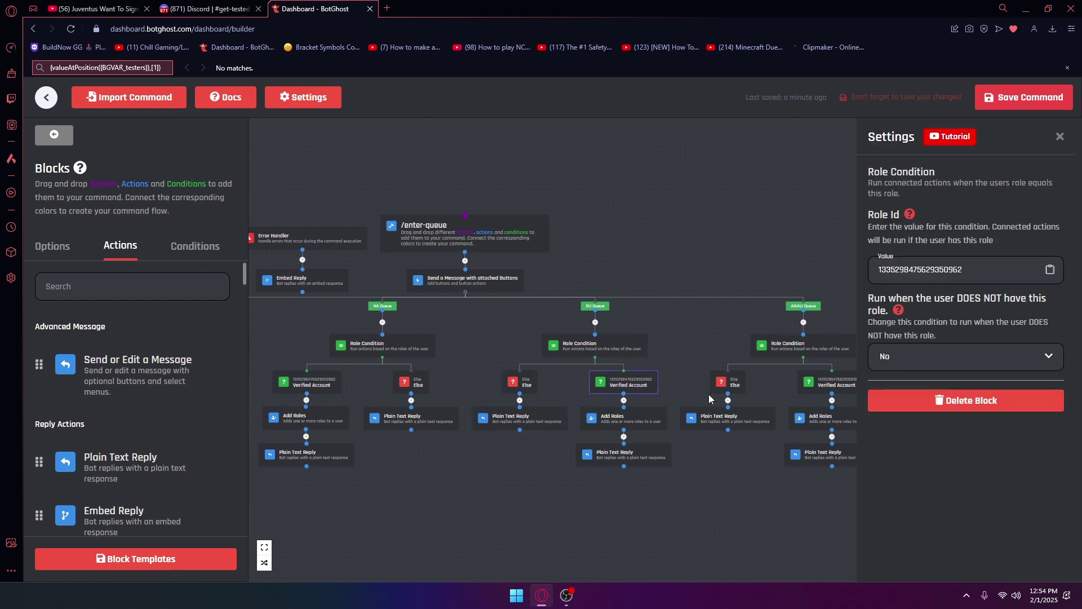
Step: Examine the AS/AU Queue branch's Else condition and its Plain Text Reply settings
click(727, 383)
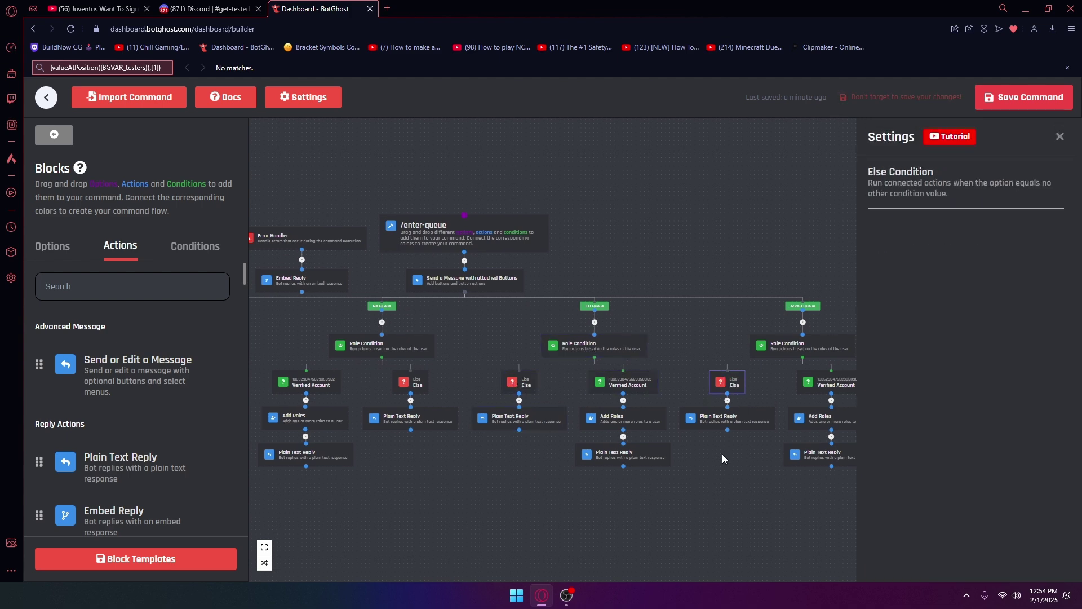
drag(727, 463, 658, 467)
click(680, 424)
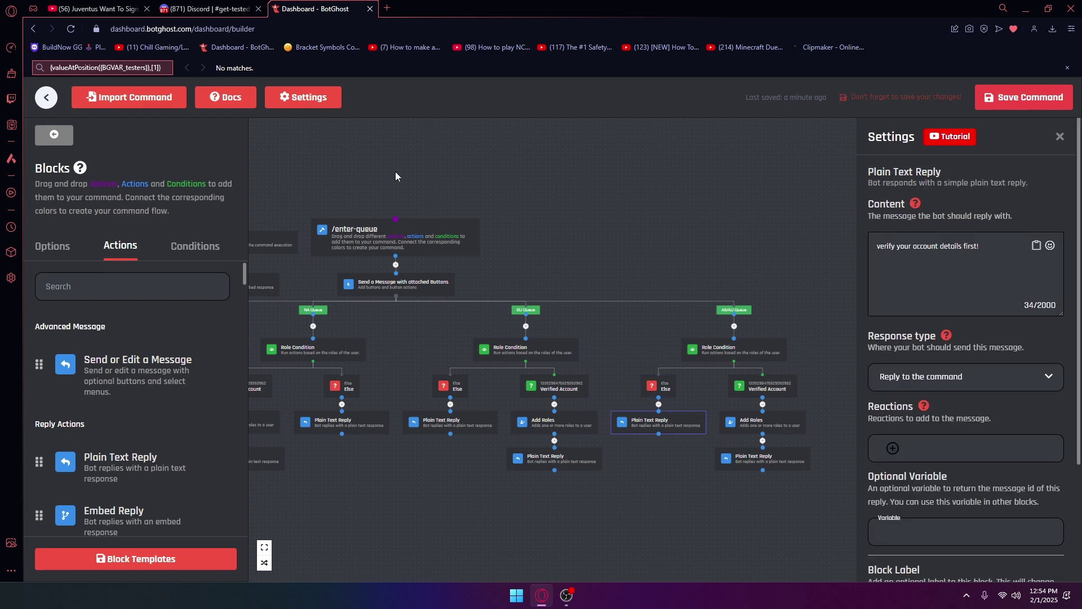
Step: Switch to Discord, dismiss the bot's reply, and remove the Verified Account and NA queue roles from your own profile
click(236, 9)
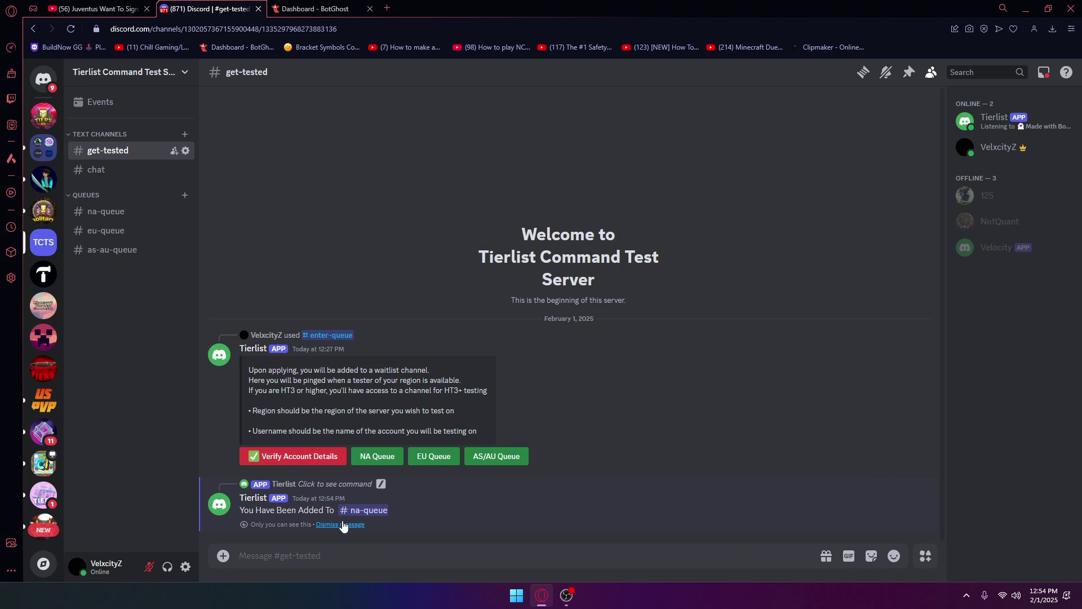
click(343, 525)
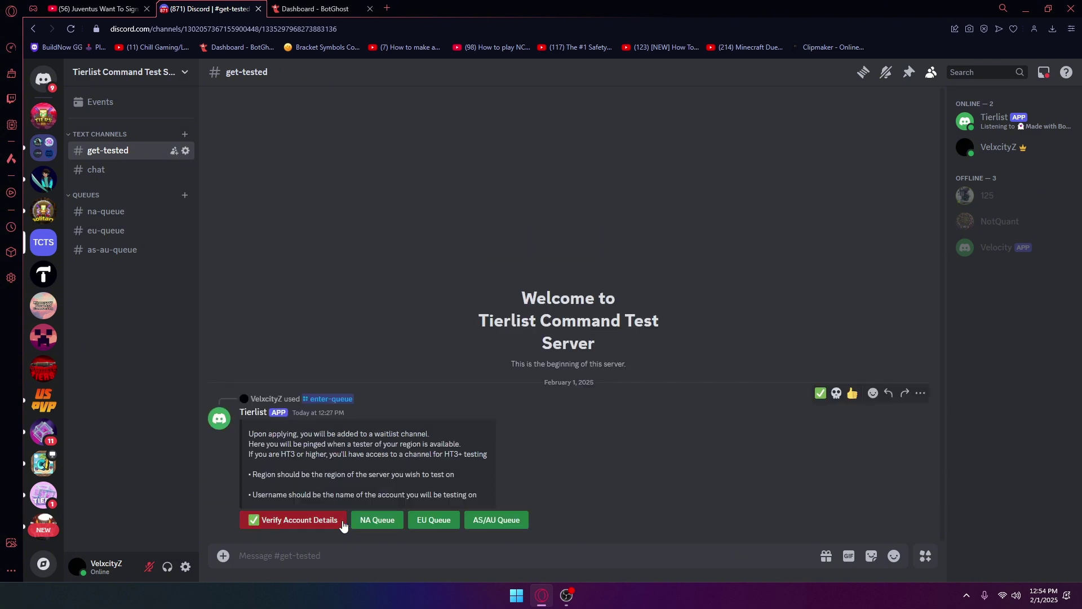
click(274, 401)
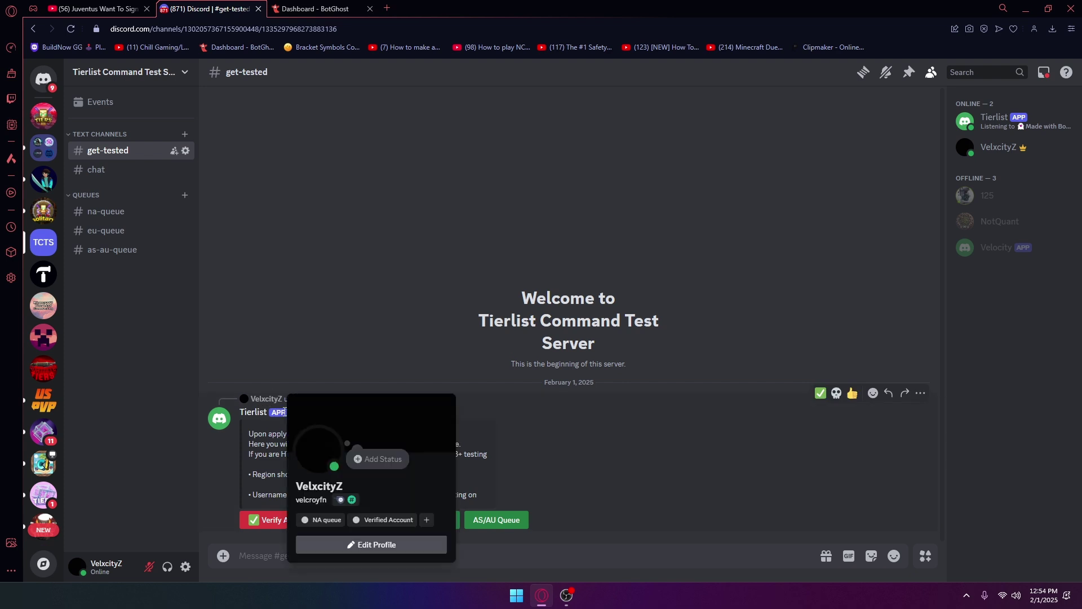
click(355, 520)
click(305, 519)
click(533, 477)
Step: Test the NA Queue option without the Verified Account role and dismiss the bot's reply
click(367, 522)
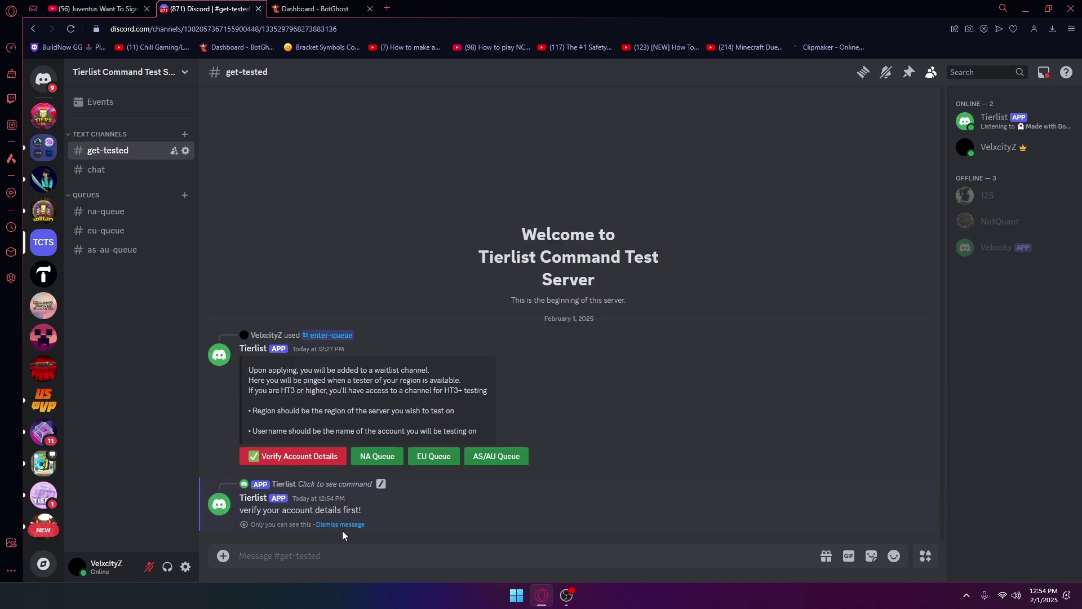
click(344, 525)
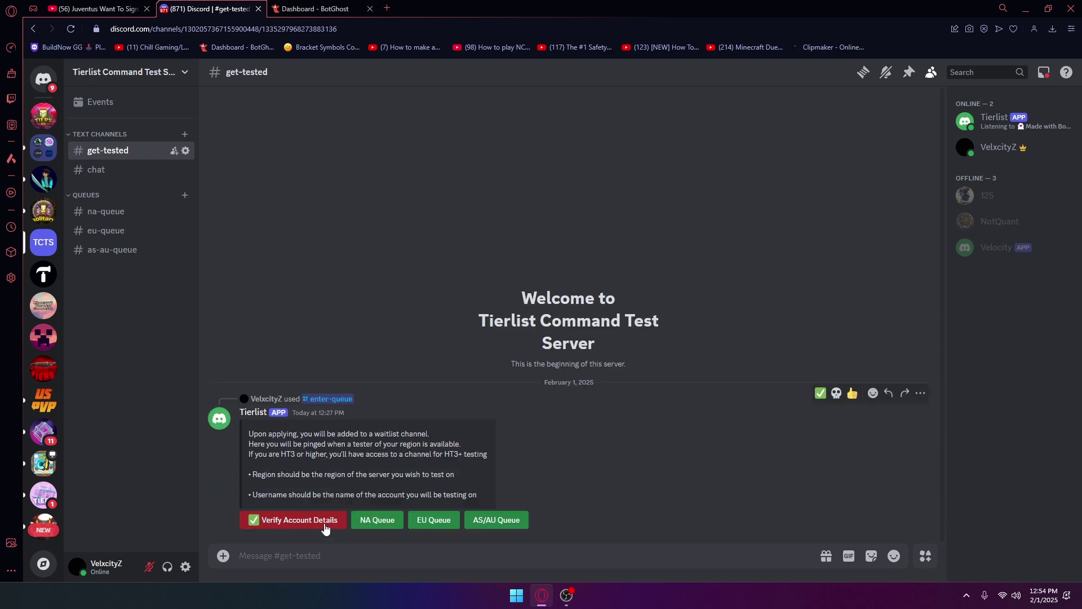
Step: Submit the Verify Account Details form with the in-game name, region NA, current tier LT3, and preferred server east.uspvp.org
click(325, 525)
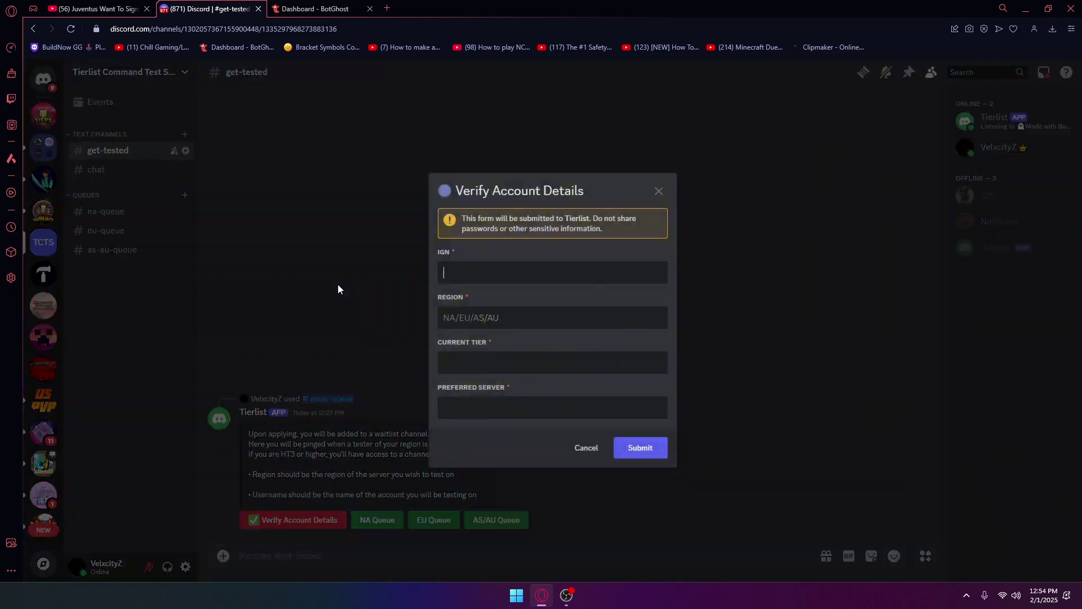
text(ItzVslo)
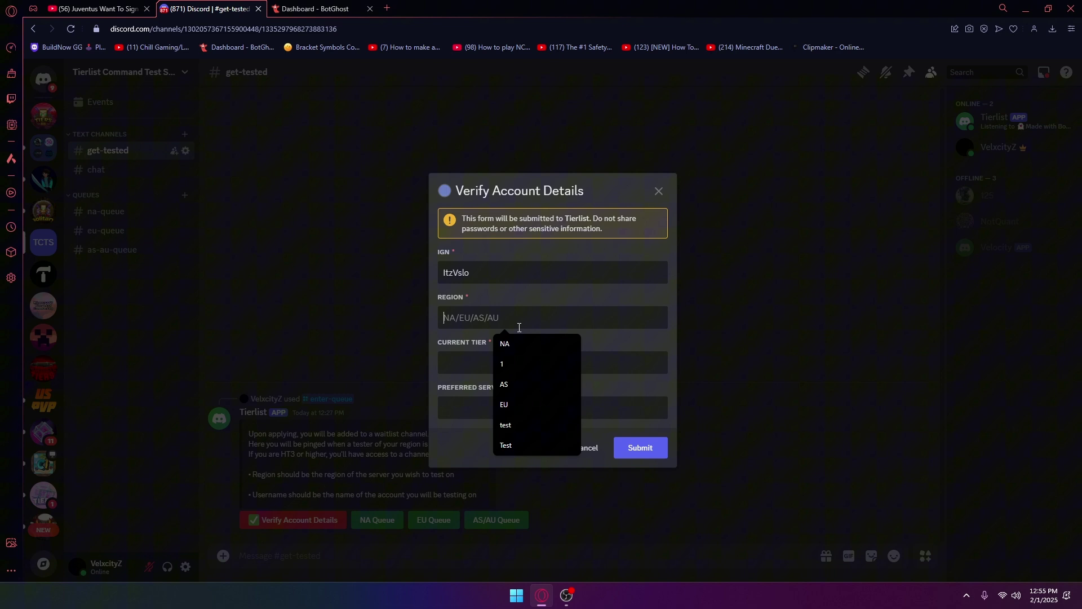
text(NA)
click(512, 361)
text(LT3)
click(507, 401)
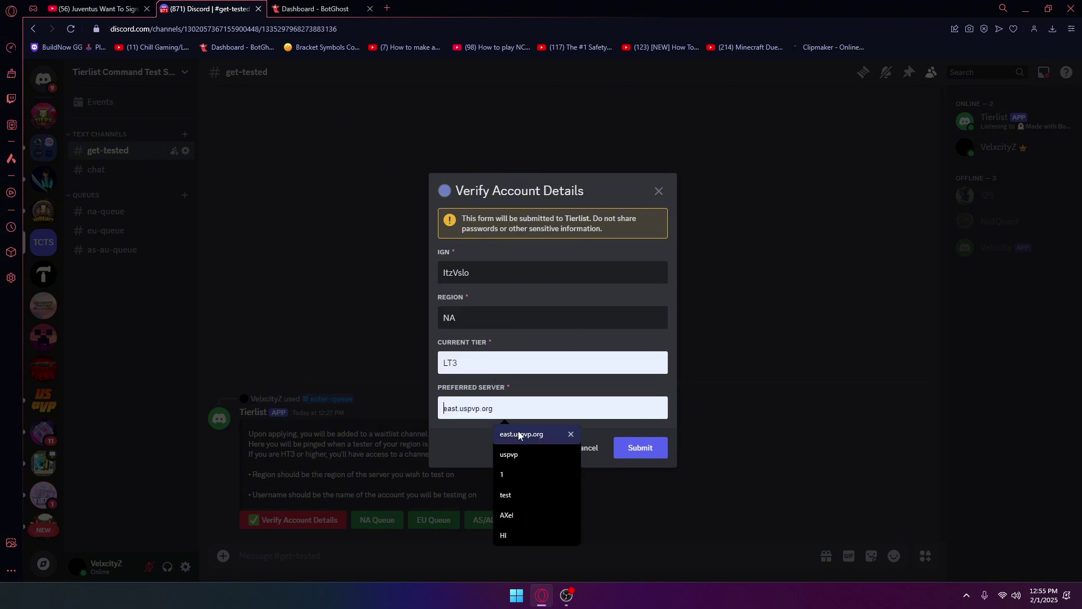
click(526, 435)
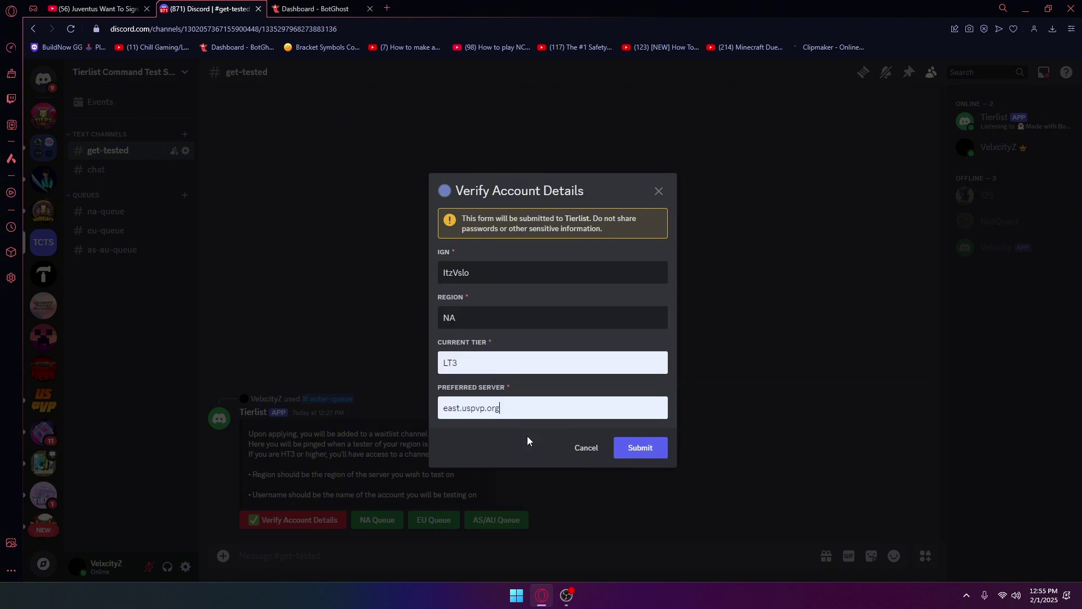
click(640, 451)
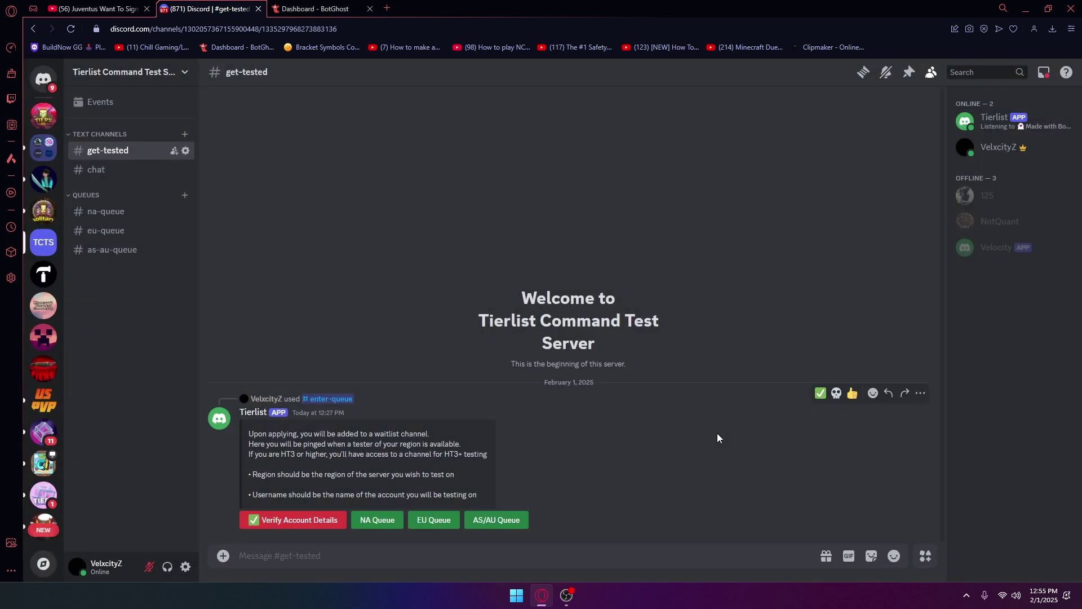
Step: Request the NA Queue from the bot's message and check your own profile in the member list
click(391, 520)
click(999, 153)
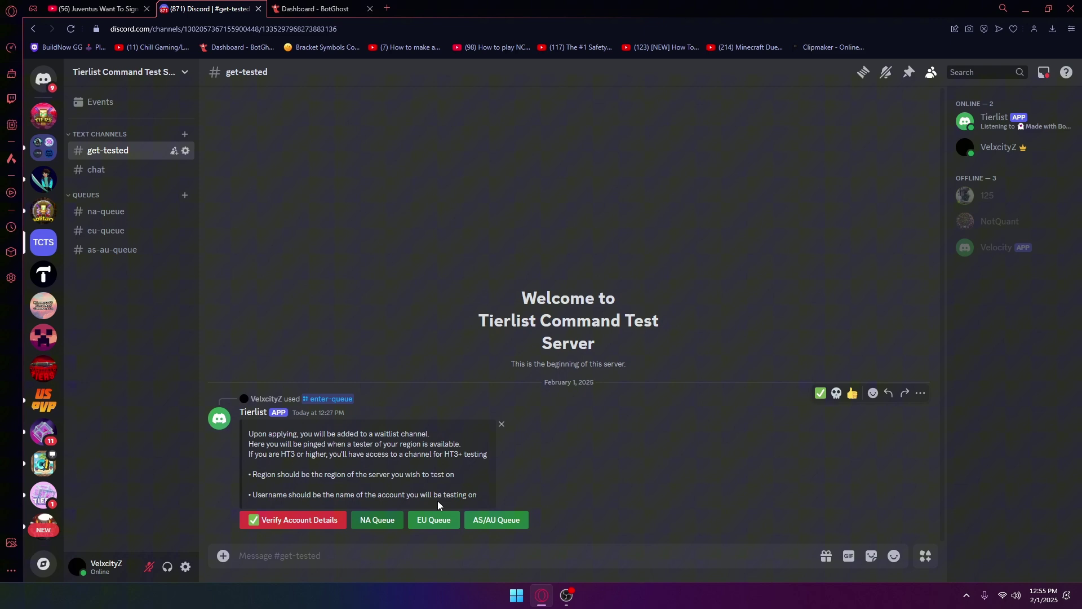
Step: Look through the na-queue, get-tested, chat, and as-au-queue channels for the tier testing queue message
click(93, 212)
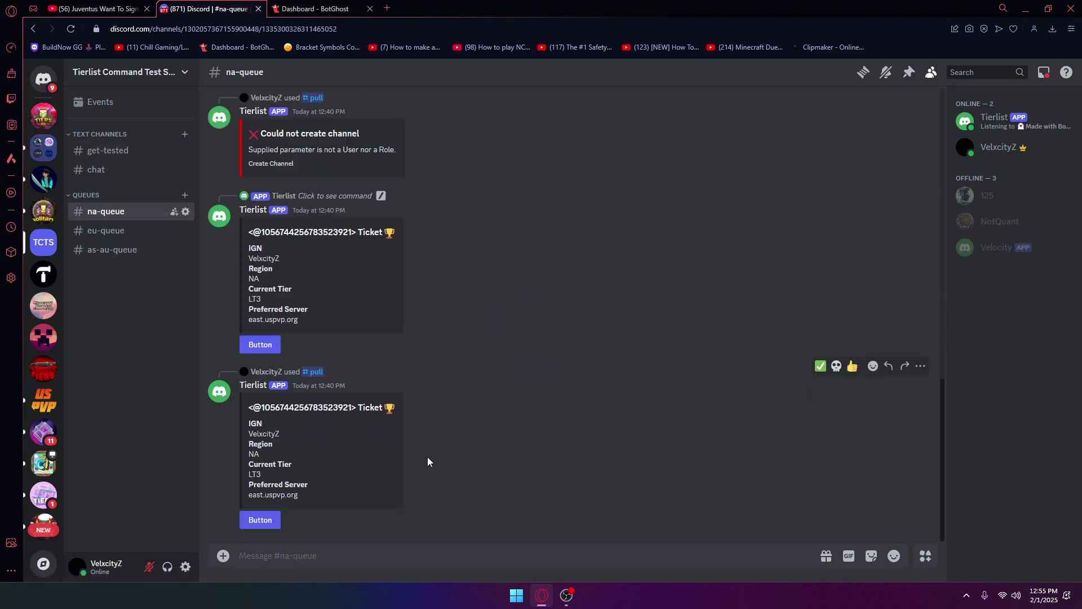
scroll(427, 459, up, 10)
scroll(451, 448, down, 10)
click(414, 549)
click(129, 151)
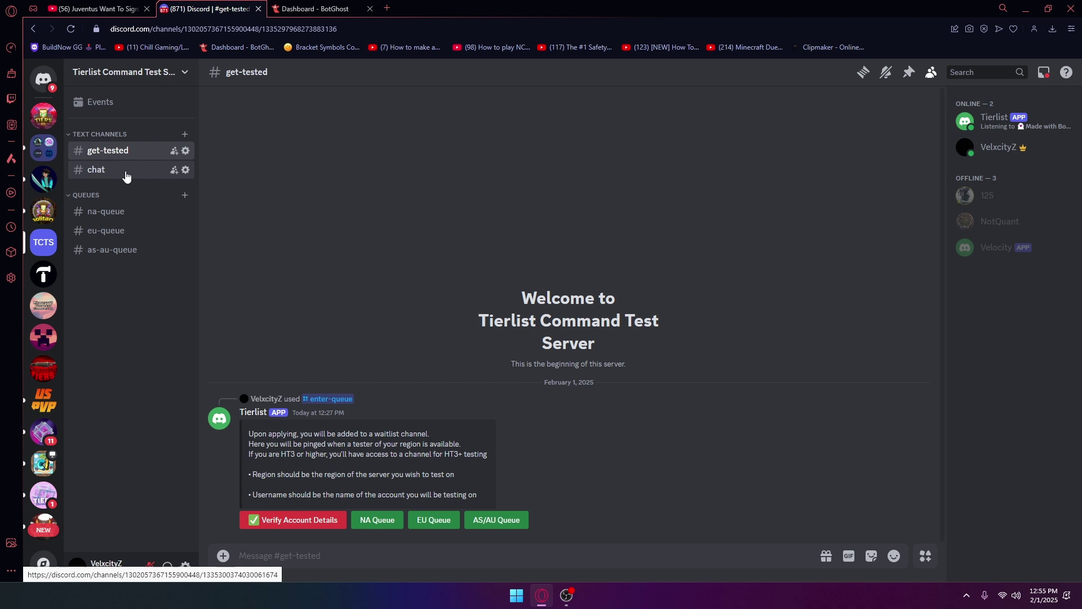
click(133, 170)
click(128, 249)
Step: Join the tier testing queue in the eu-queue channel
click(130, 231)
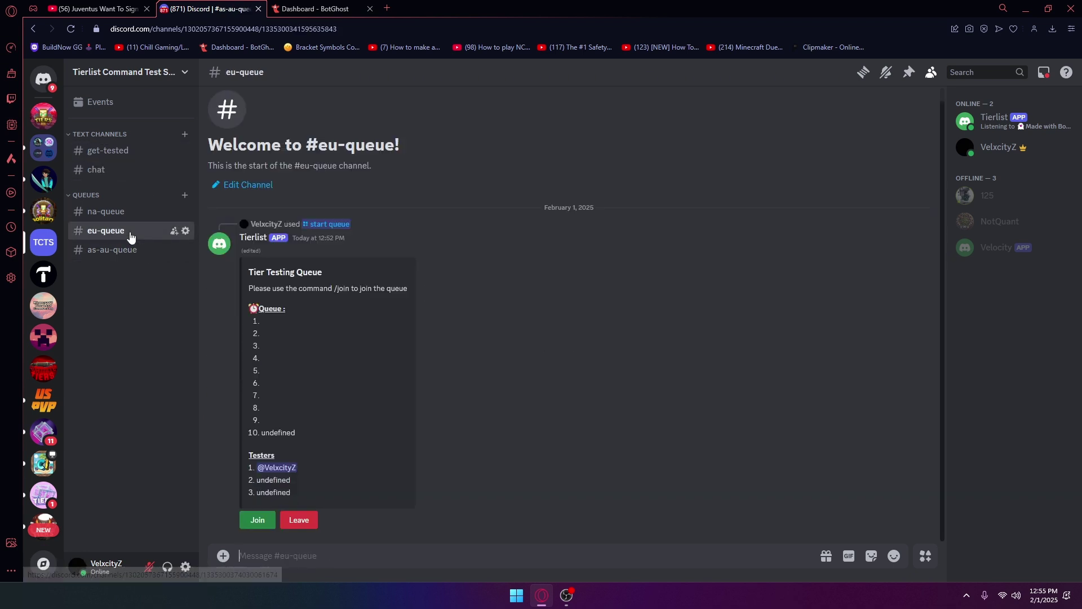
click(257, 519)
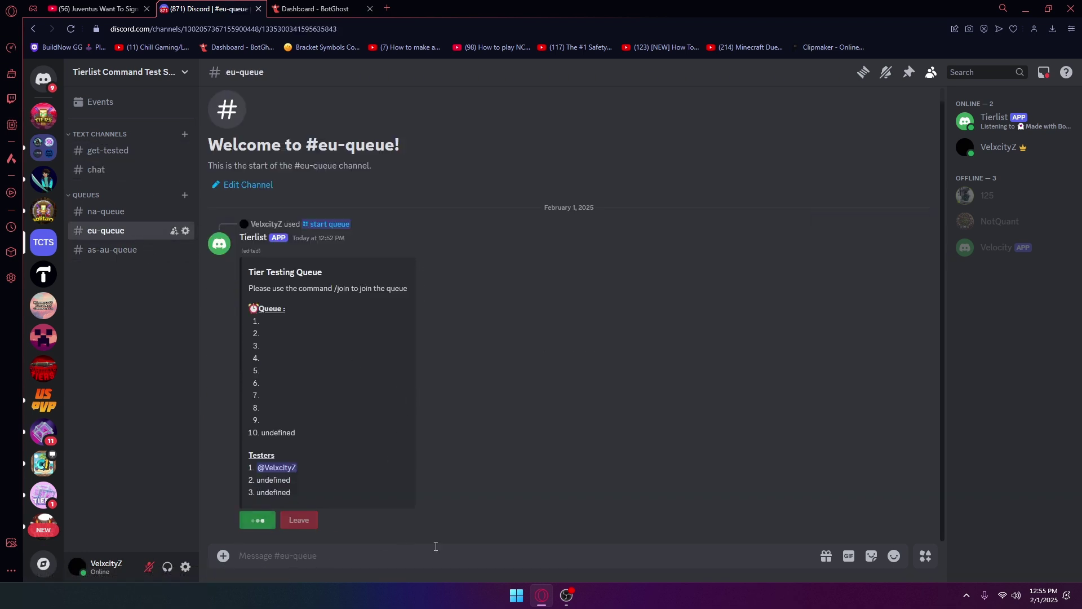
text(/p)
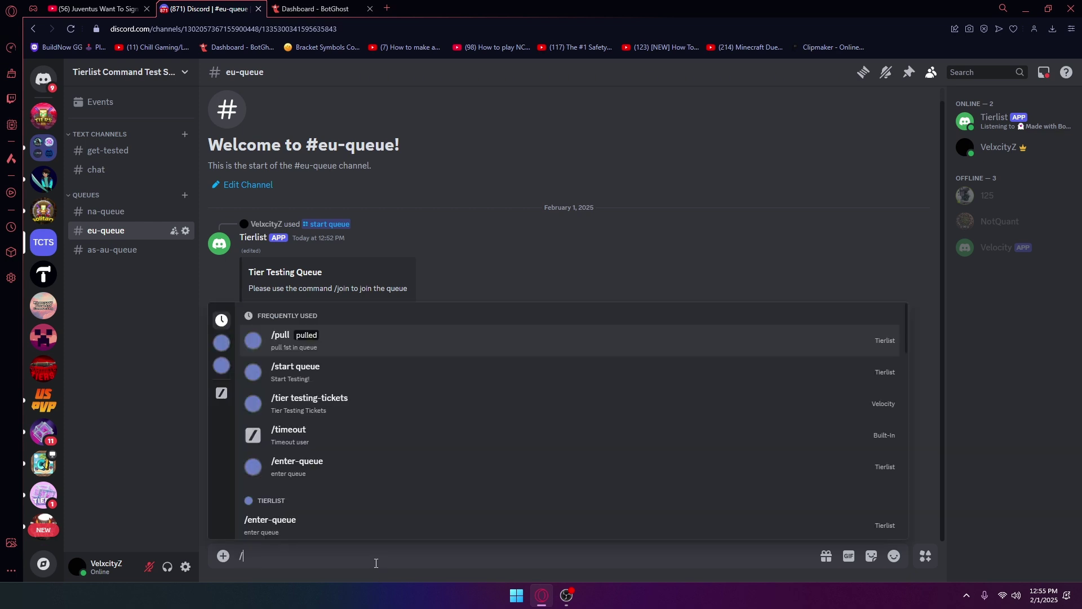
key(BackSpace)
key(BackSpace)
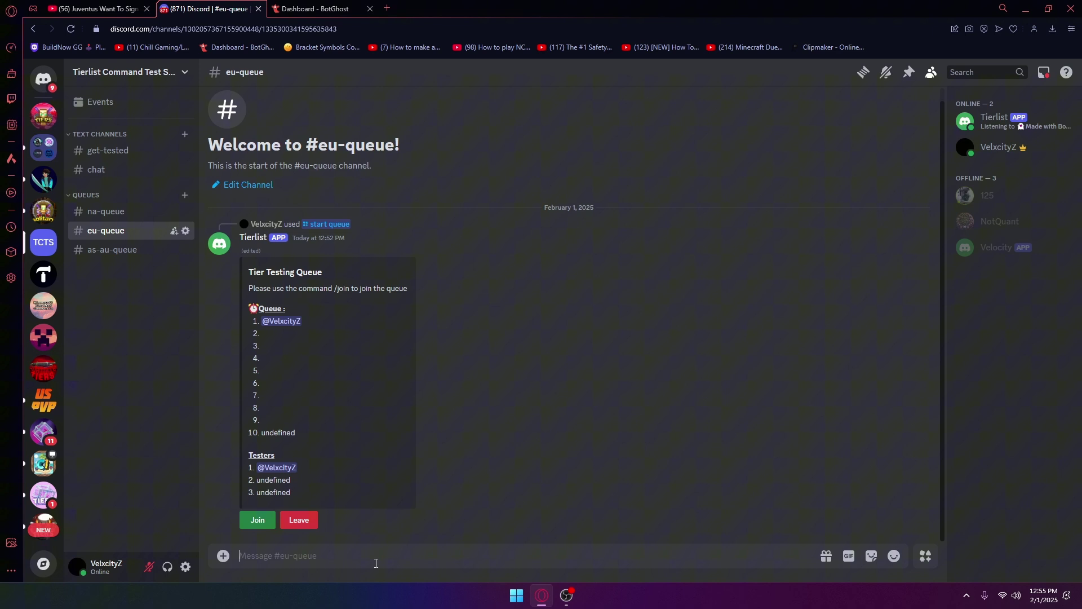
Step: Run the bot's /pull command in eu-queue with your own account as the pulled member
text(/pull)
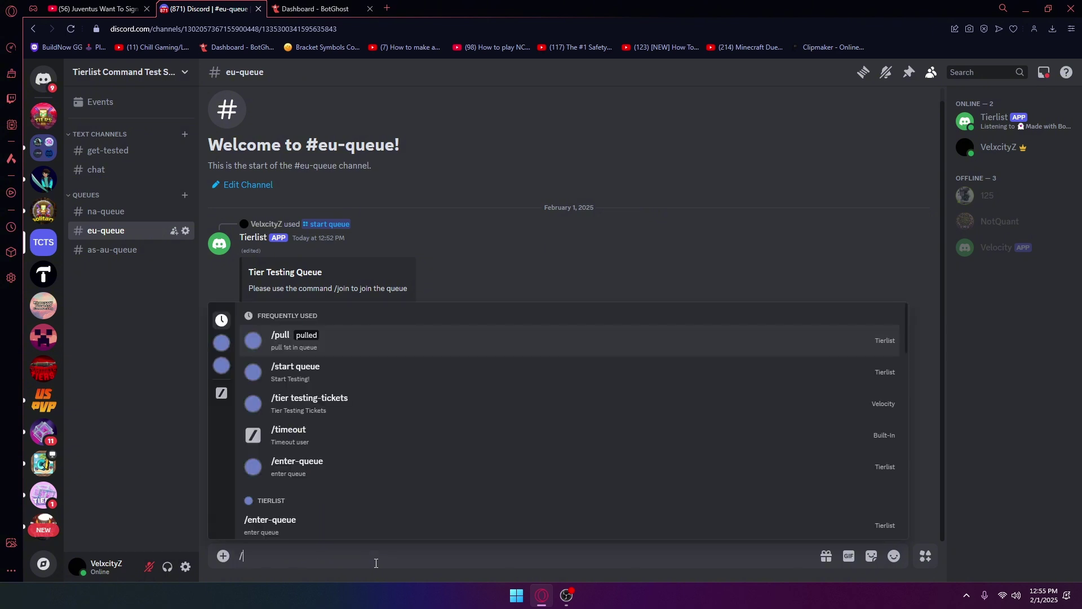
click(401, 527)
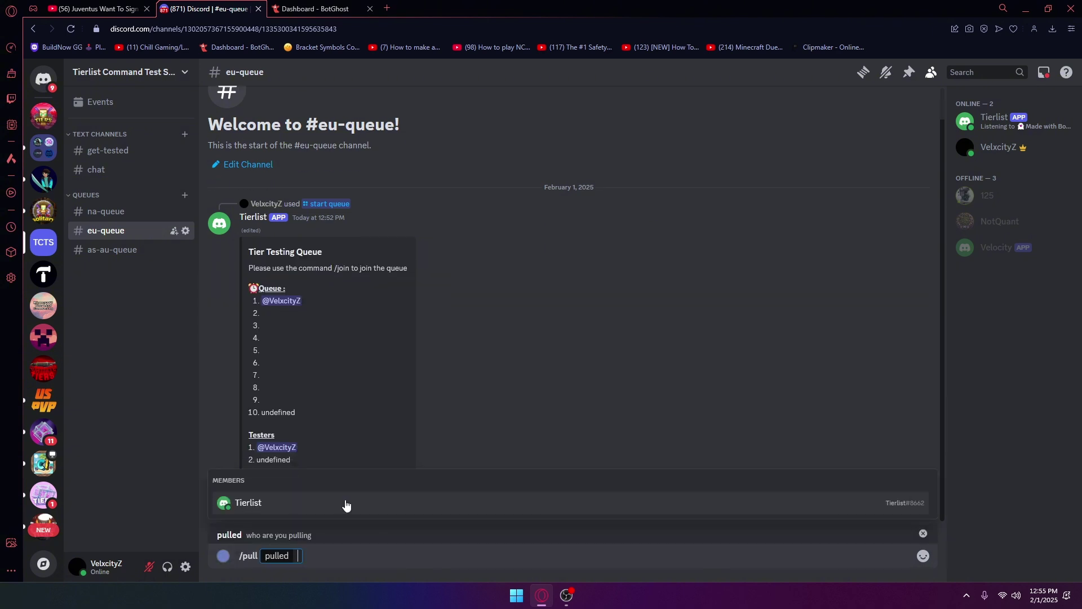
text(ve)
click(318, 503)
key(BackSpace)
text(v)
click(342, 479)
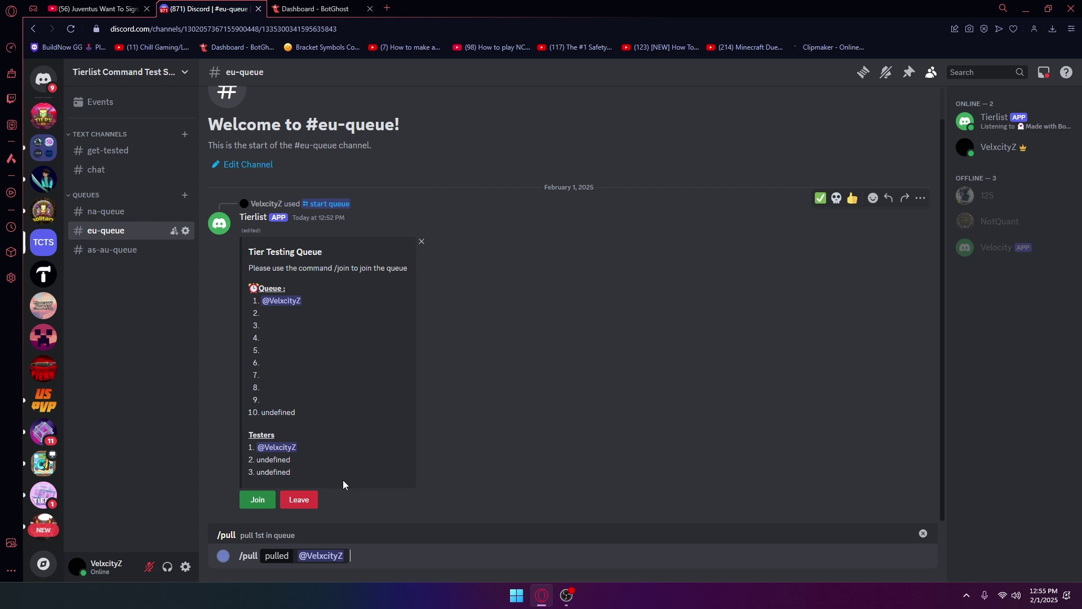
key(Return)
Step: Open the tier-testing-ticket channel and close the ticket
click(144, 270)
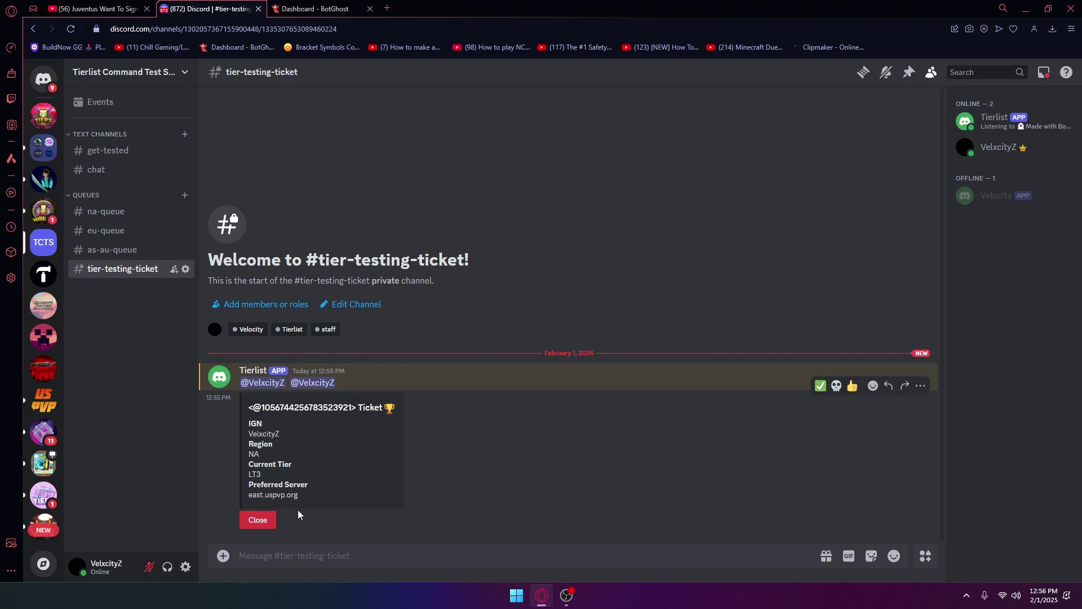
click(257, 518)
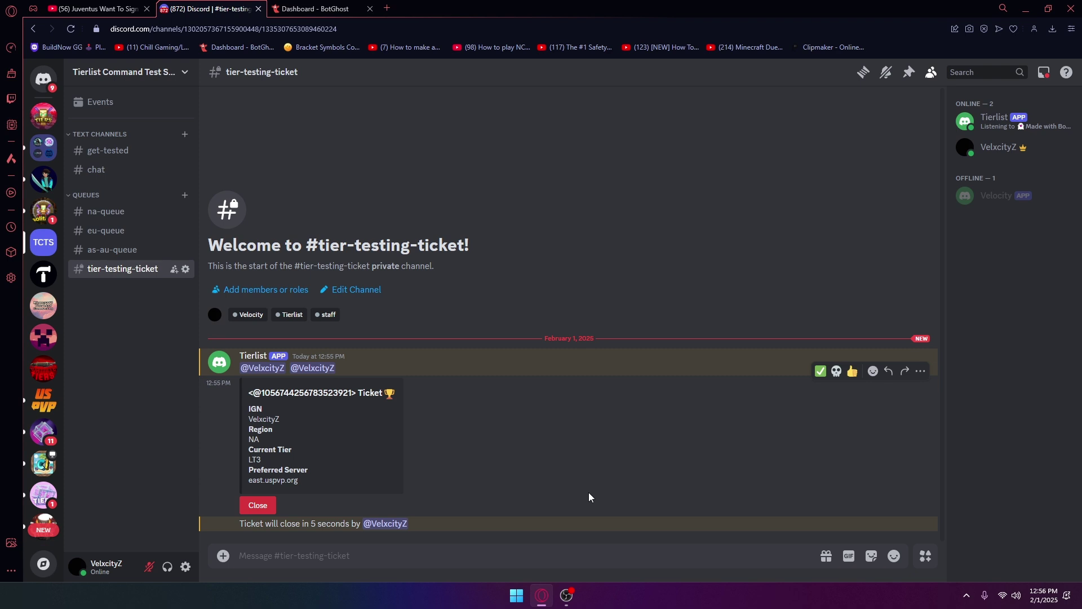
Step: Return to the eu-queue channel and try leaving and rejoining the tier testing queue
click(139, 254)
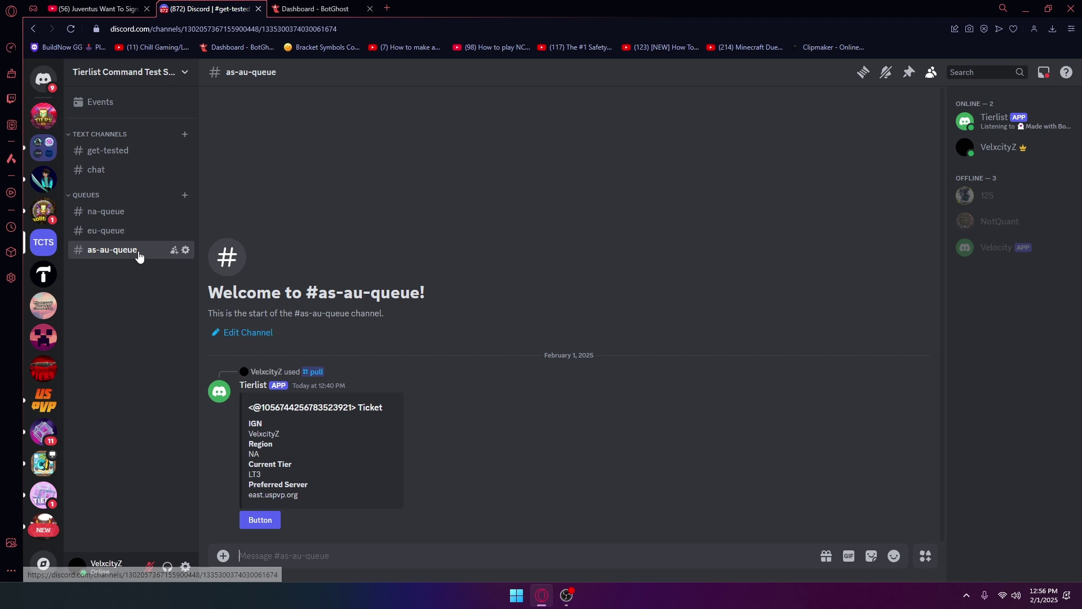
click(121, 231)
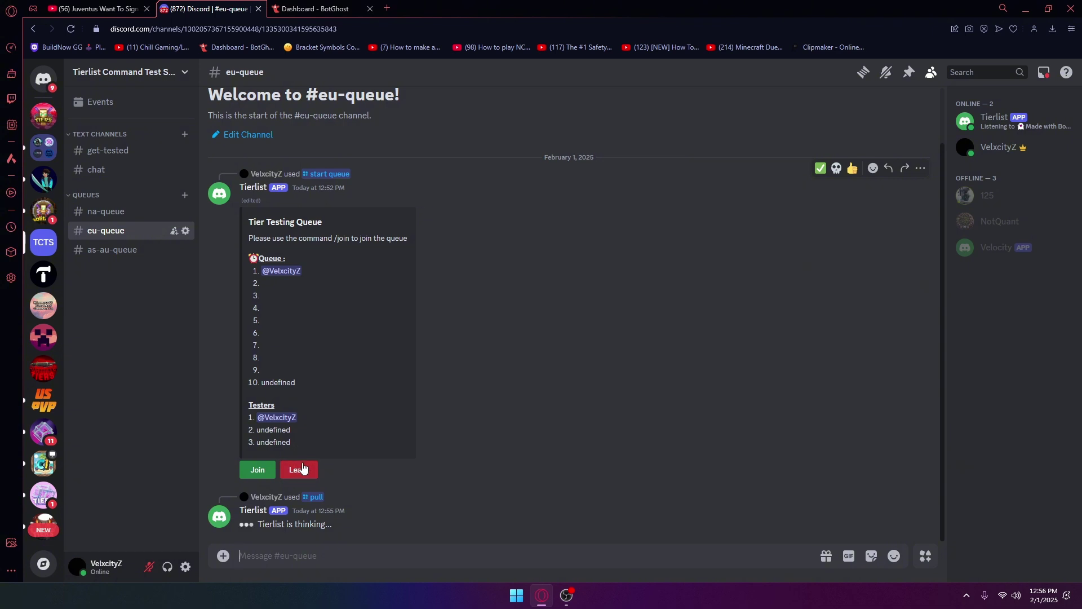
click(302, 467)
click(259, 472)
Step: Check the Tierlist bot's direct messages and return to the Tierlist Command Test Server
click(45, 126)
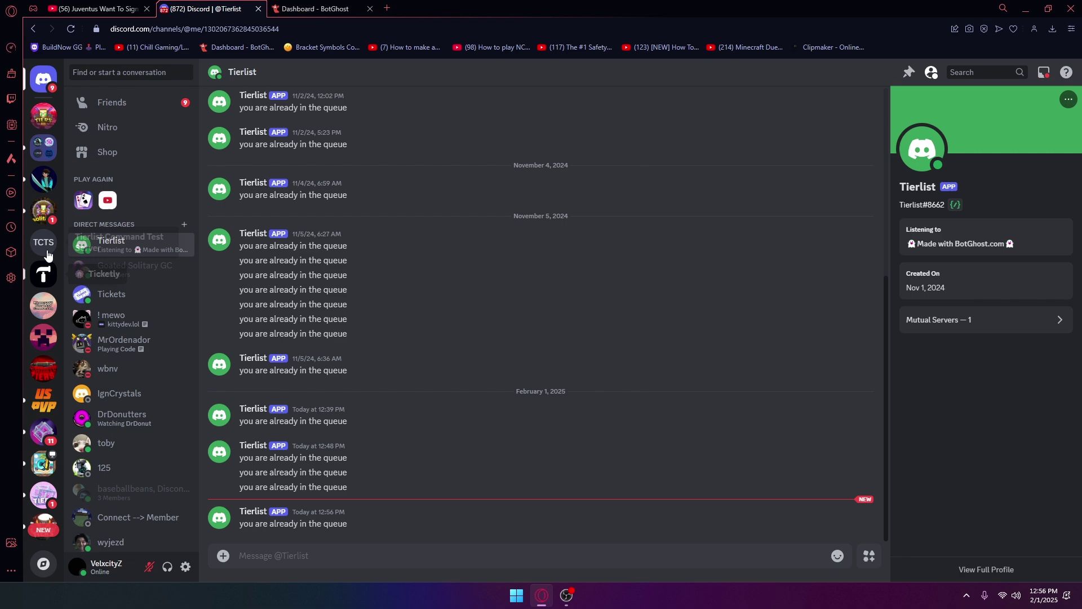
click(45, 305)
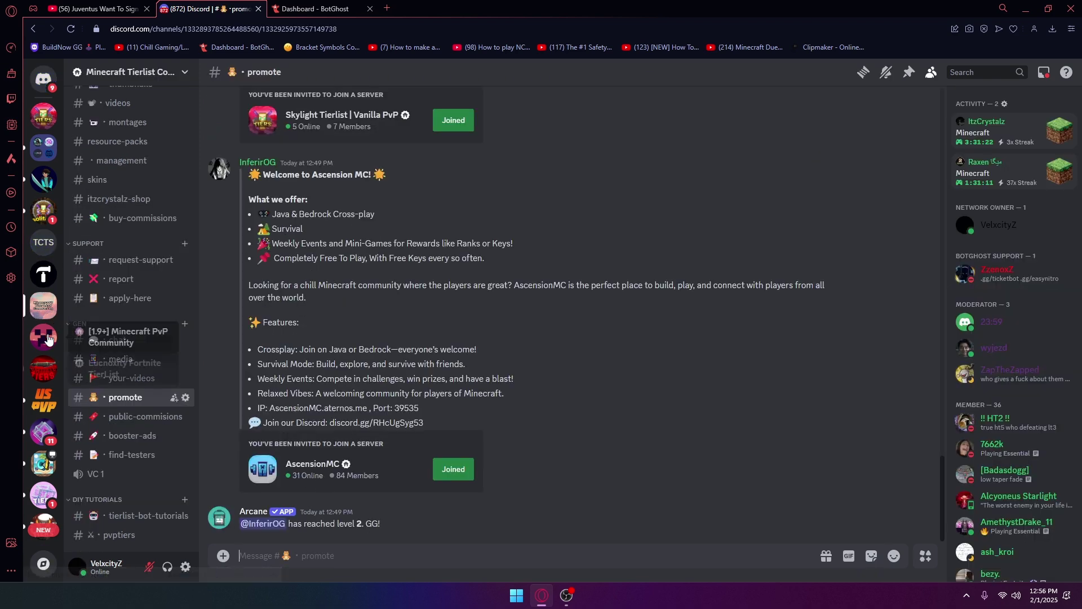
click(44, 241)
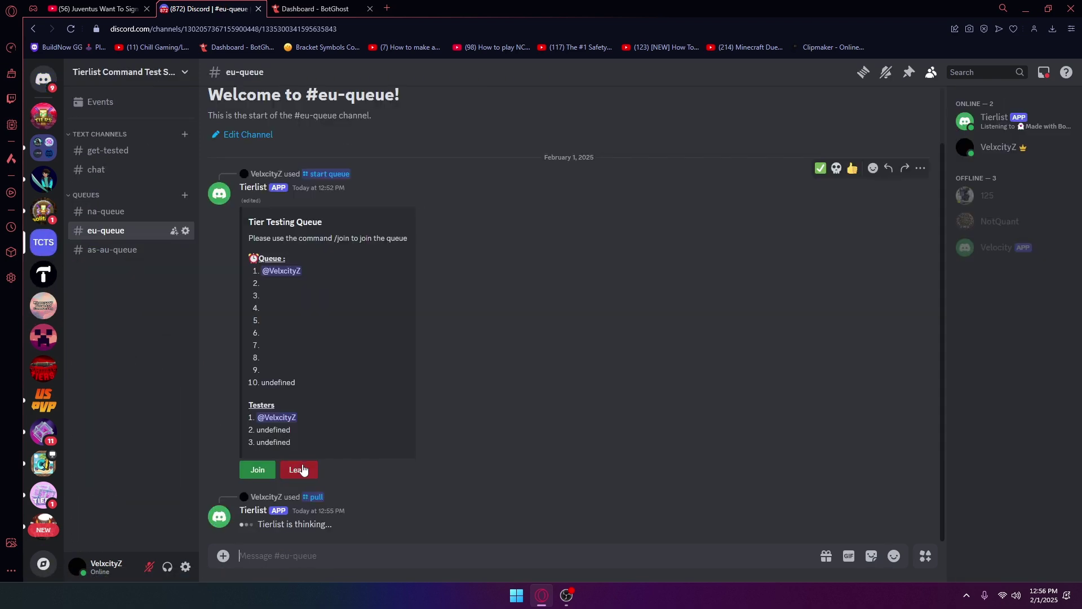
Step: Leave the tier testing queue in eu-queue and try to join it again
click(303, 470)
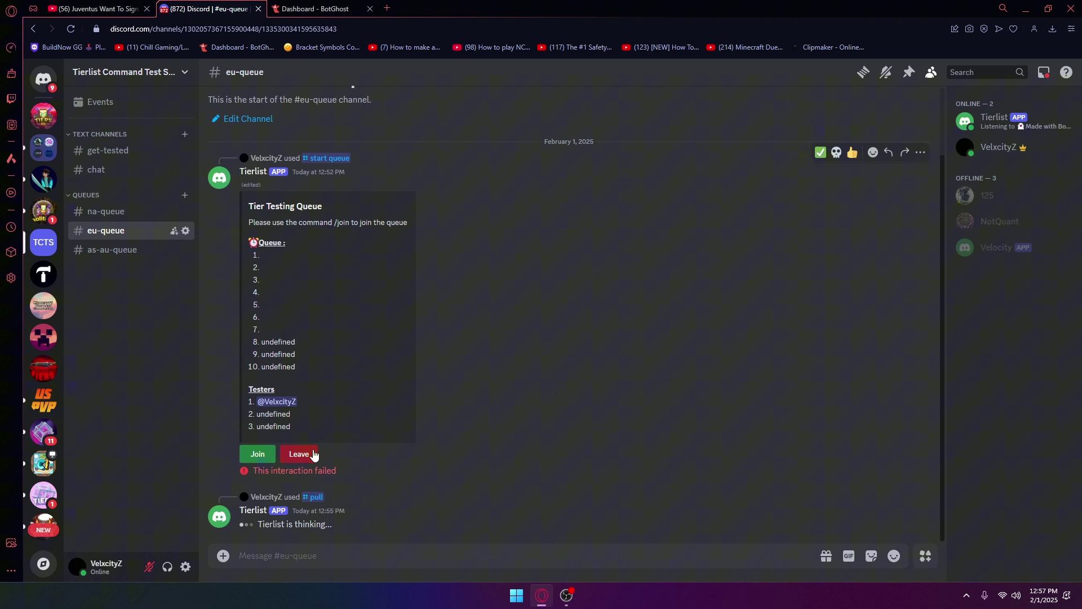
click(263, 454)
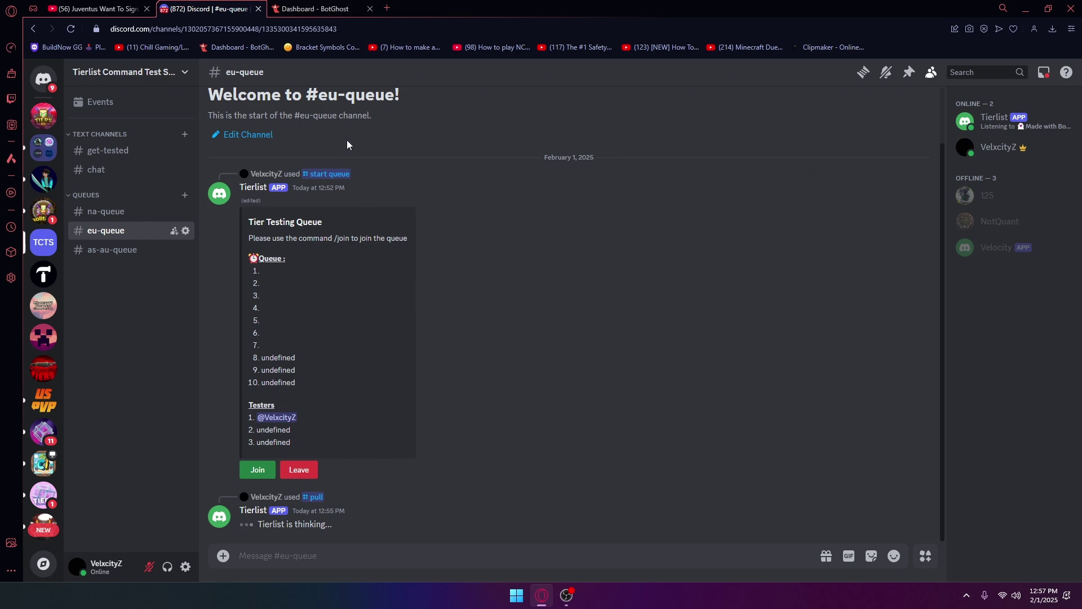
Step: Switch to BotGhost, exit the /enter-queue builder, and open the /pull command in the builder
click(326, 7)
click(46, 97)
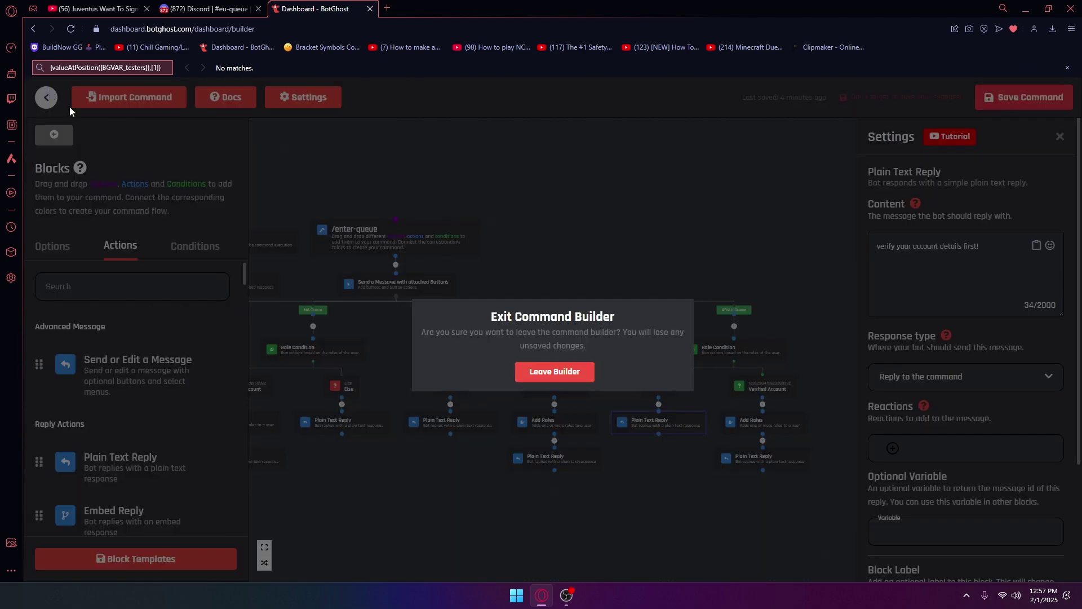
click(531, 372)
click(391, 476)
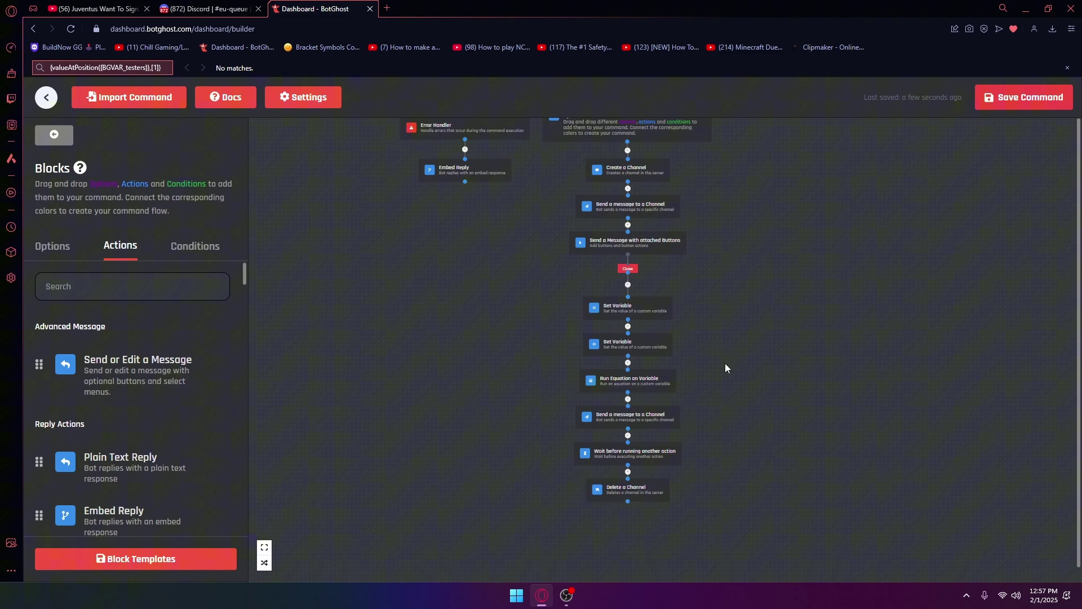
Step: Examine the /pull command's Create a Channel block, including its category, slowmode, and permissions settings
click(608, 241)
scroll(928, 325, down, 7)
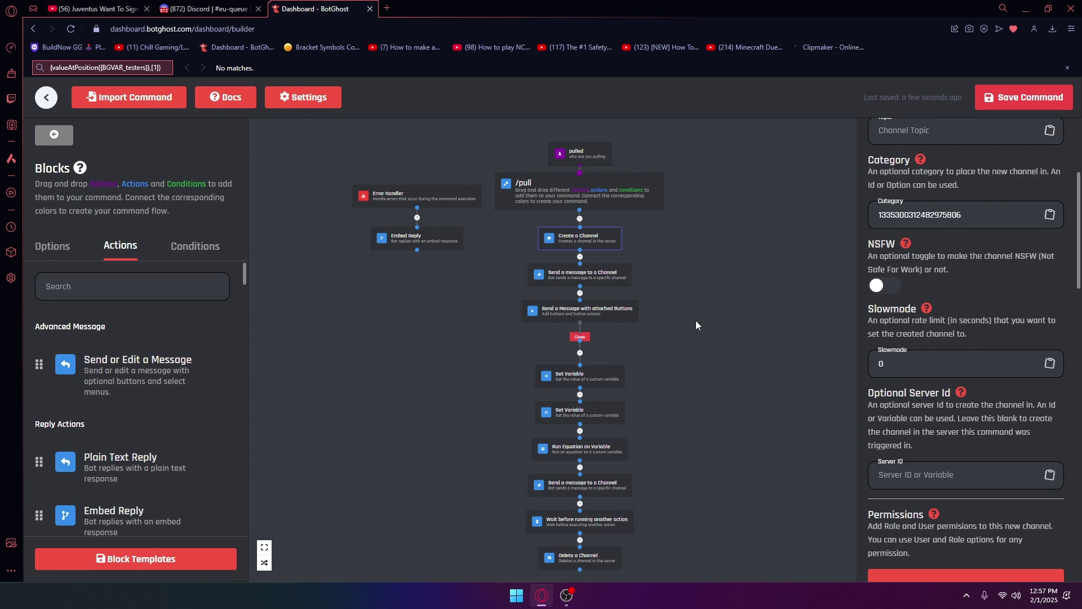
scroll(590, 255, down, 1)
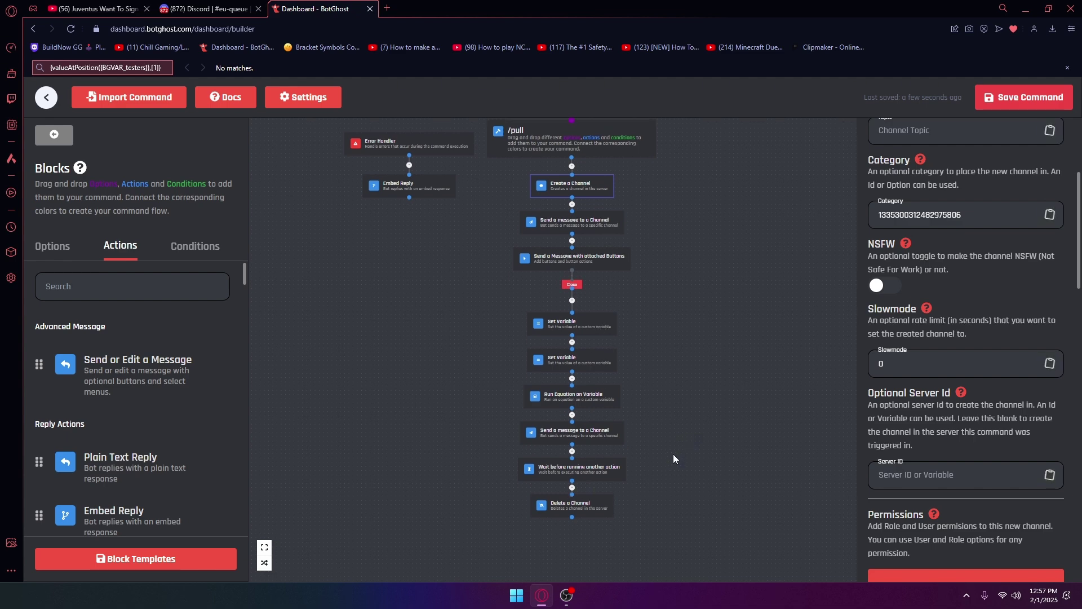
scroll(673, 454, up, 2)
scroll(648, 390, down, 1)
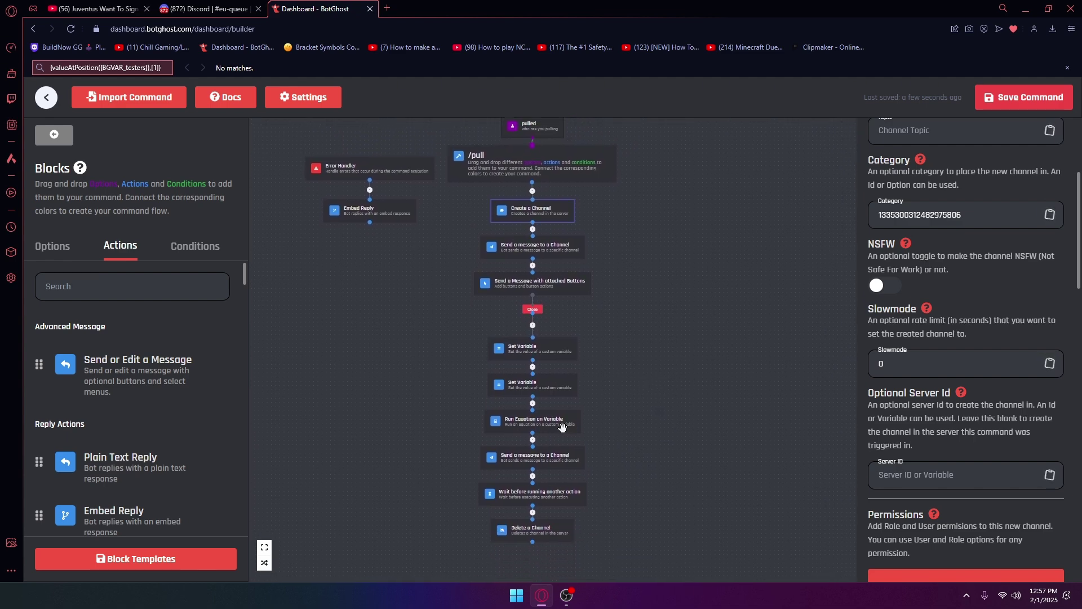
Step: Review the two Set Variable blocks after the Close button in /pull, including the available custom variables
click(541, 384)
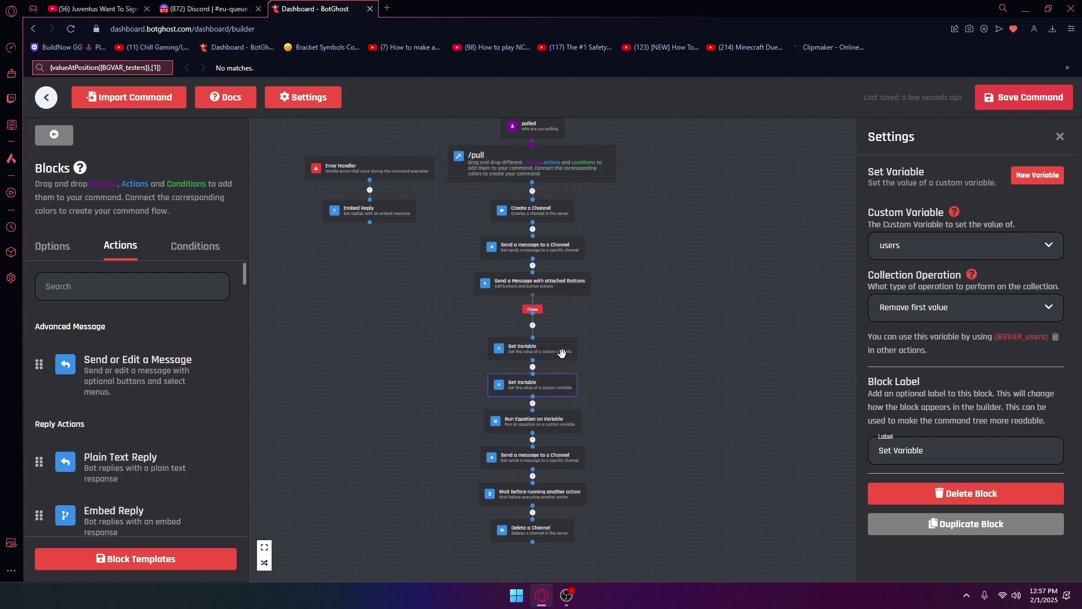
click(562, 353)
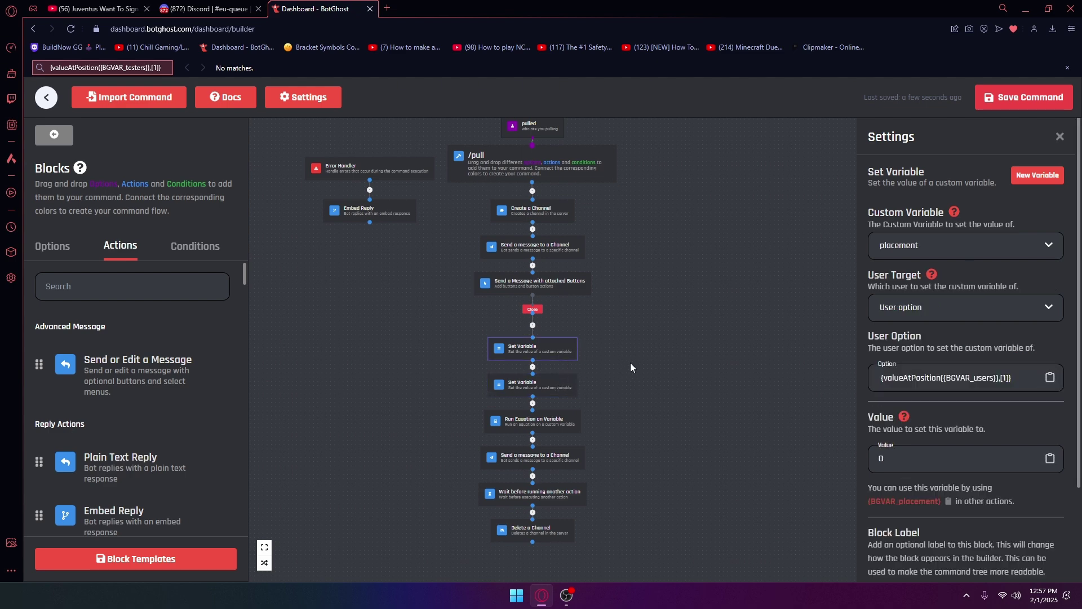
click(563, 376)
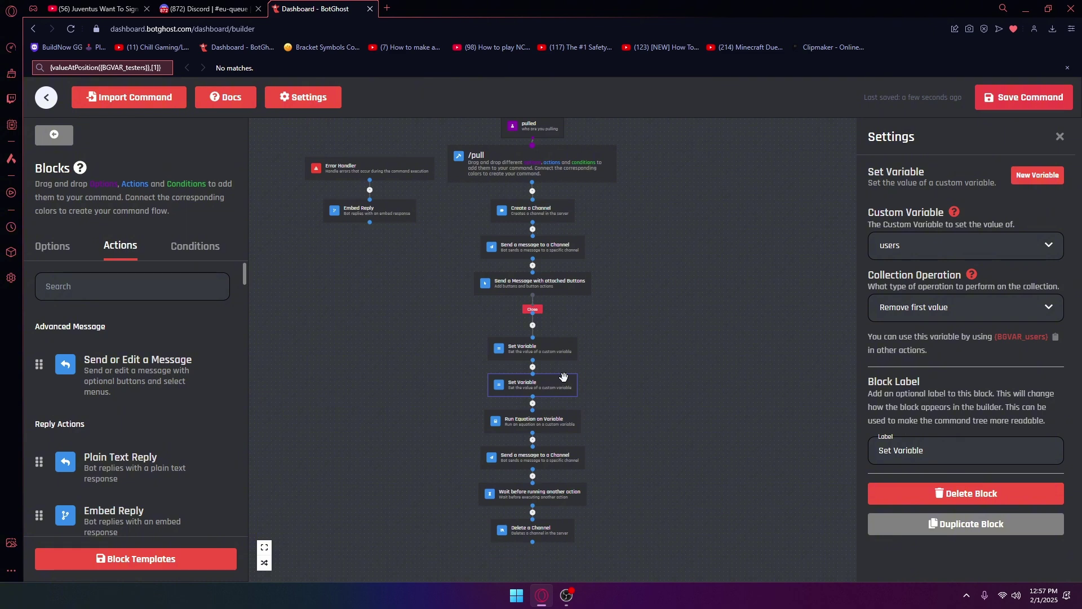
click(963, 250)
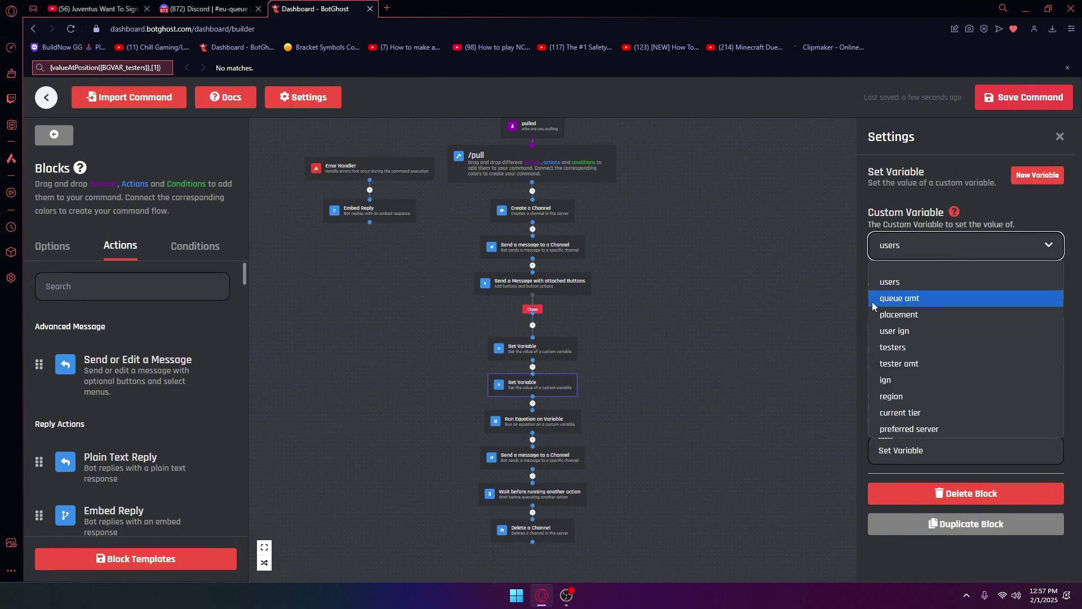
click(796, 317)
scroll(682, 434, up, 3)
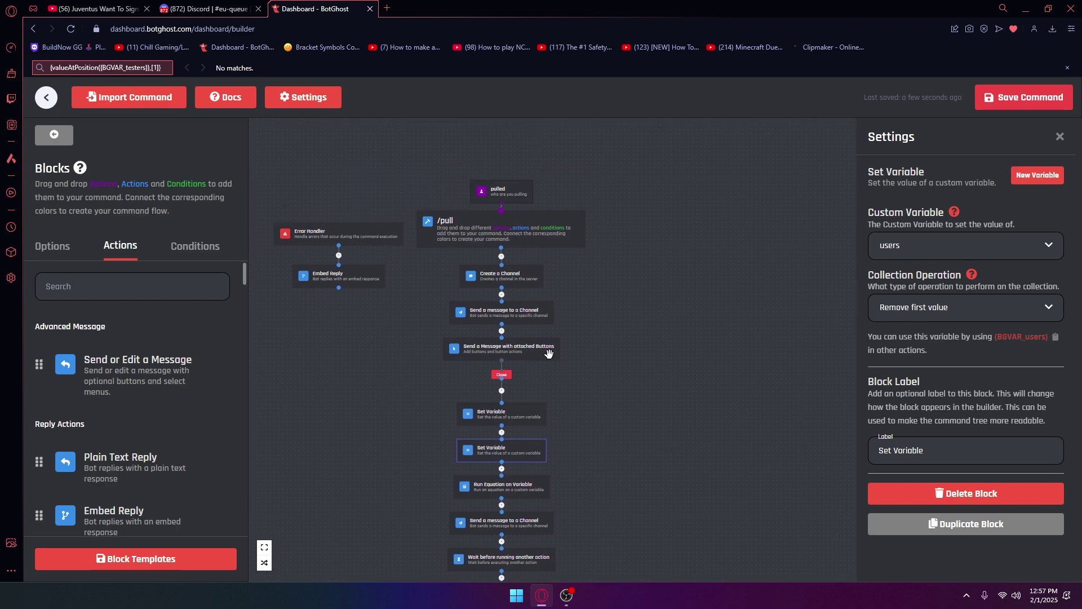
Step: Review the response channel of the message block with attached buttons and the Create a Channel block's name, category and permission overwrites
click(548, 353)
scroll(947, 417, down, 5)
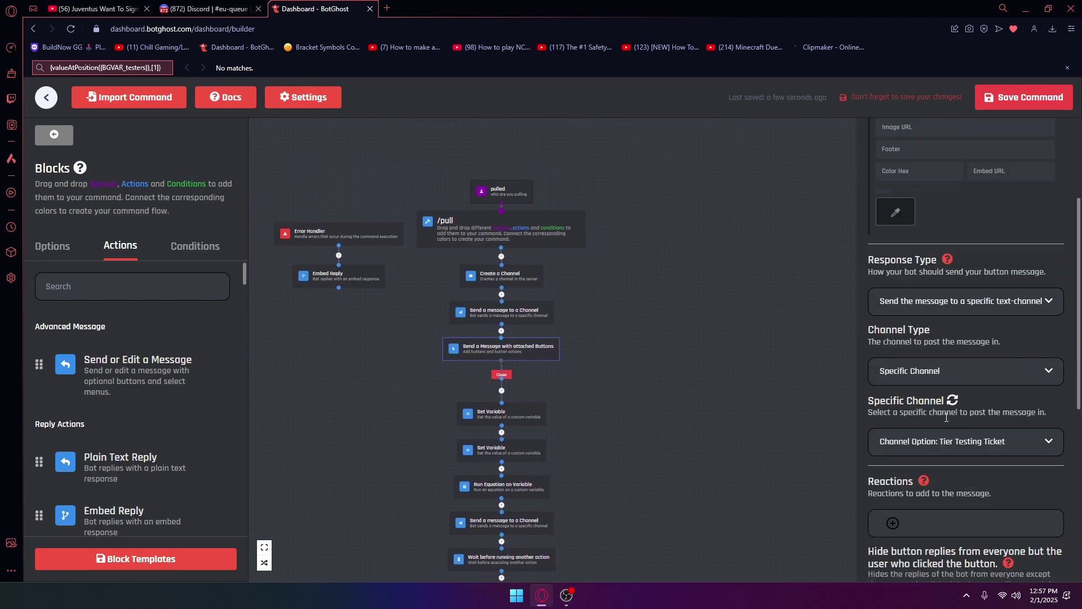
click(514, 276)
scroll(955, 345, down, 5)
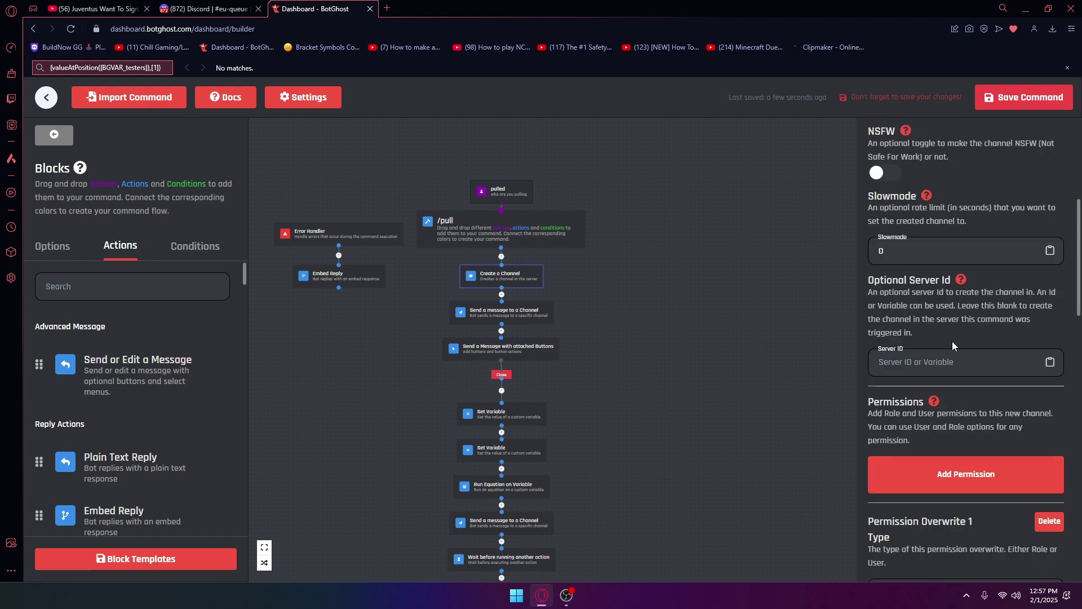
scroll(955, 345, up, 8)
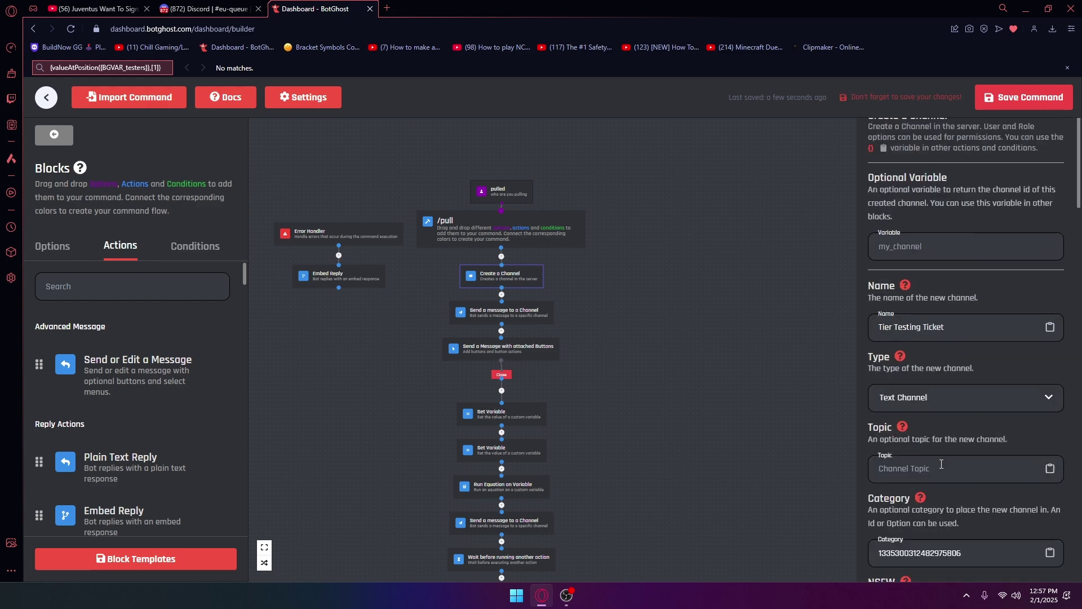
scroll(941, 464, down, 12)
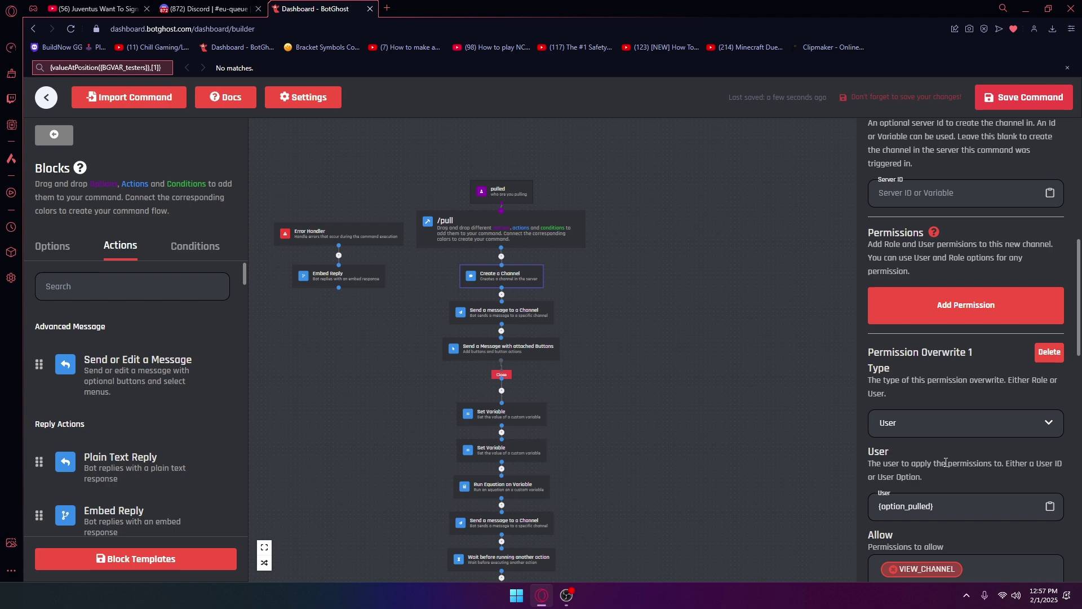
scroll(946, 462, down, 4)
Step: Inspect the target channel settings of the first Send a message to a Channel block and the final Delete a Channel block
click(521, 314)
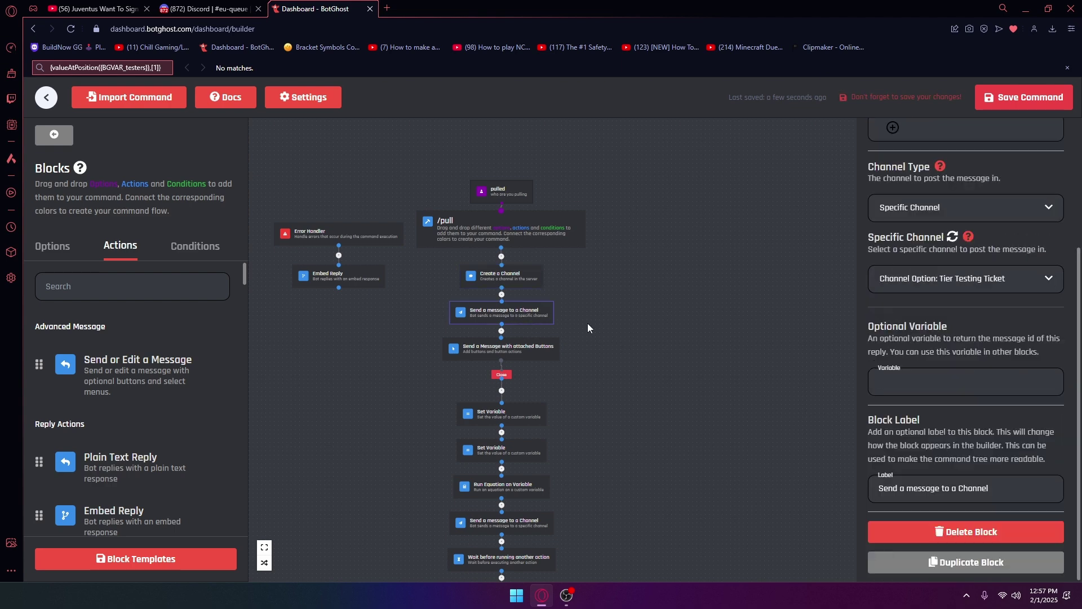
scroll(929, 409, up, 3)
drag(690, 430, 717, 358)
click(550, 506)
drag(691, 450, 689, 502)
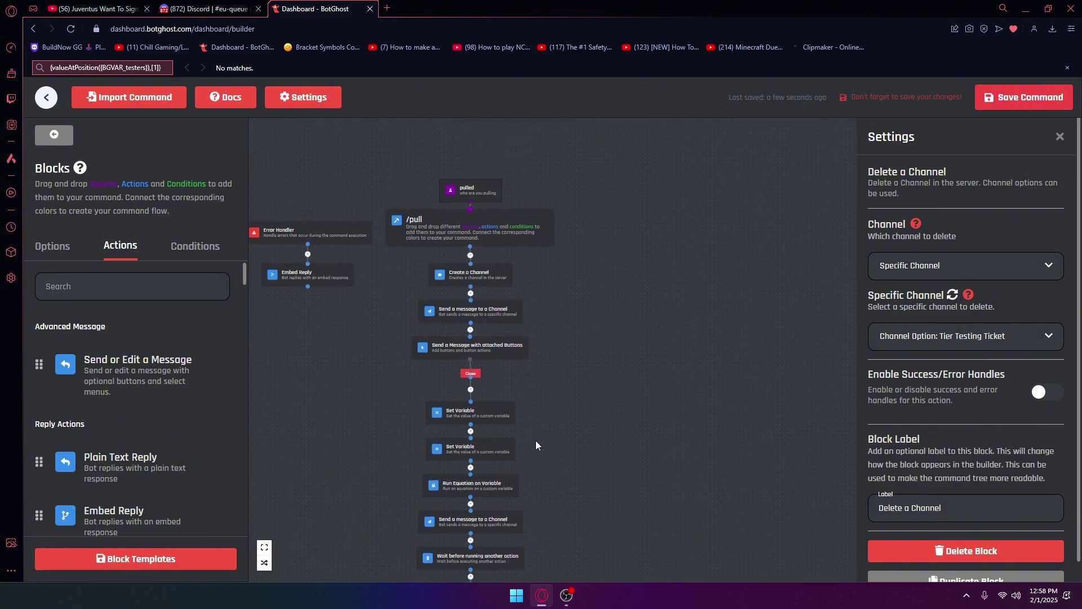
Step: Save the /pull command and switch to Discord's eu-queue channel
click(1013, 97)
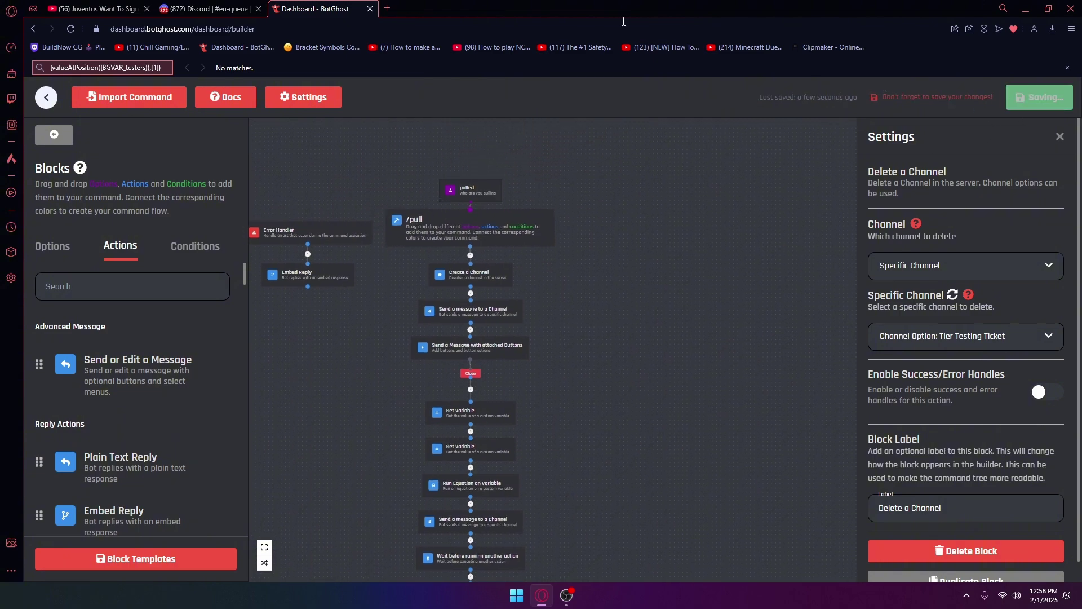
click(209, 8)
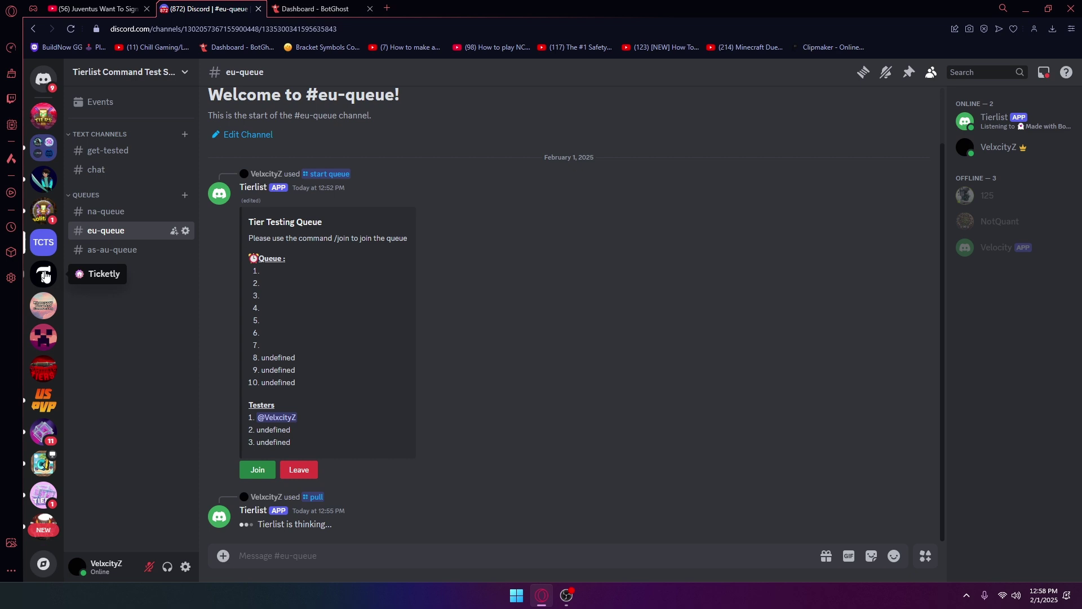